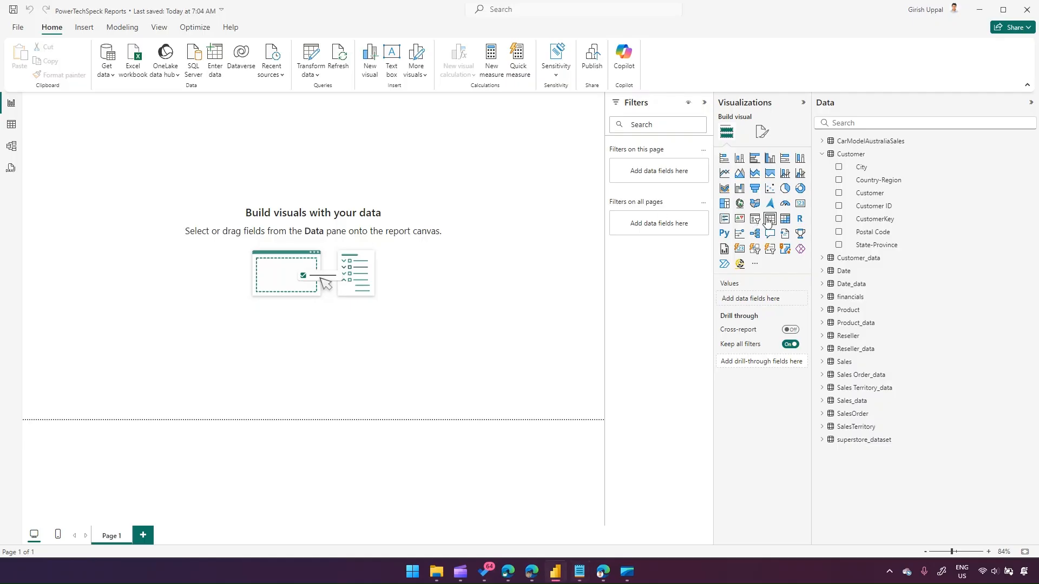
Insert a table visual, move it onto the canvas, and add the Customer fields City and Country-Region.
click(768, 218)
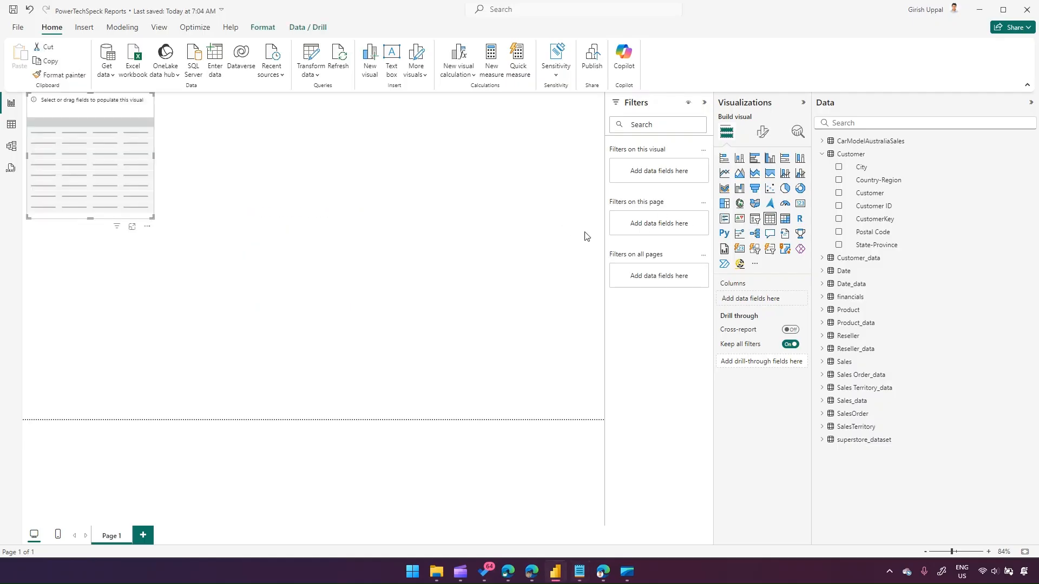
drag(163, 156, 236, 213)
click(838, 167)
click(839, 181)
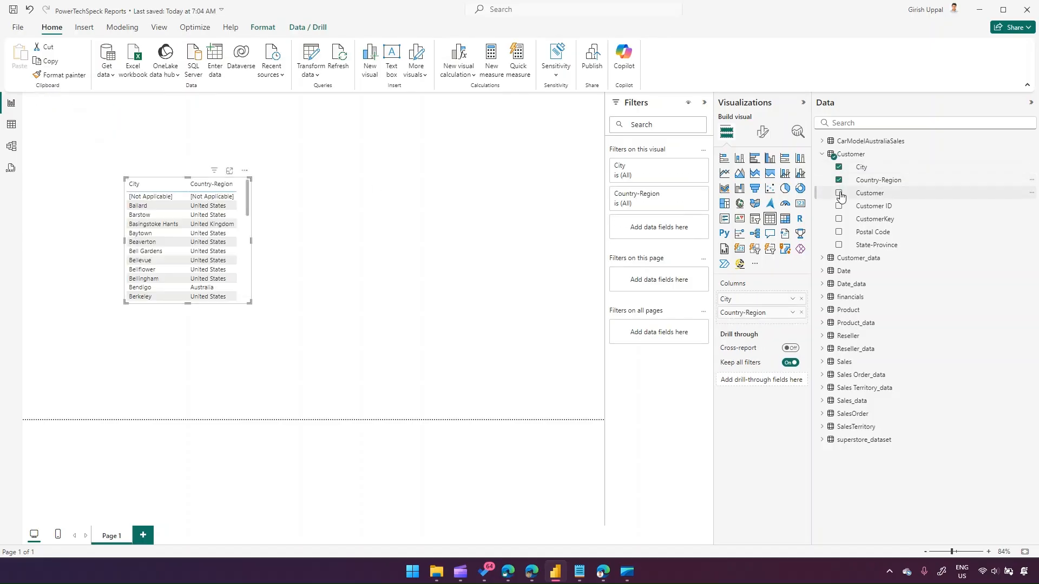
Add Customer, Customer ID, CustomerKey, Postal Code and State-Province to the table and enlarge the visual.
click(839, 193)
click(839, 206)
click(838, 219)
click(839, 232)
click(838, 245)
drag(249, 307, 524, 336)
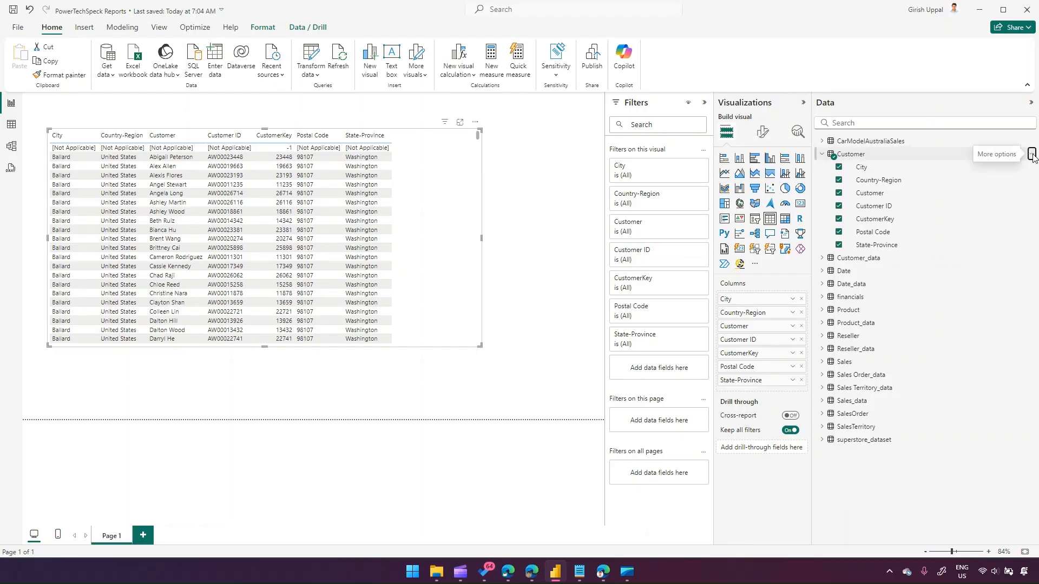
Create a new Customer column with the formula Age = RANDBETWEEN(24,69).
click(1032, 155)
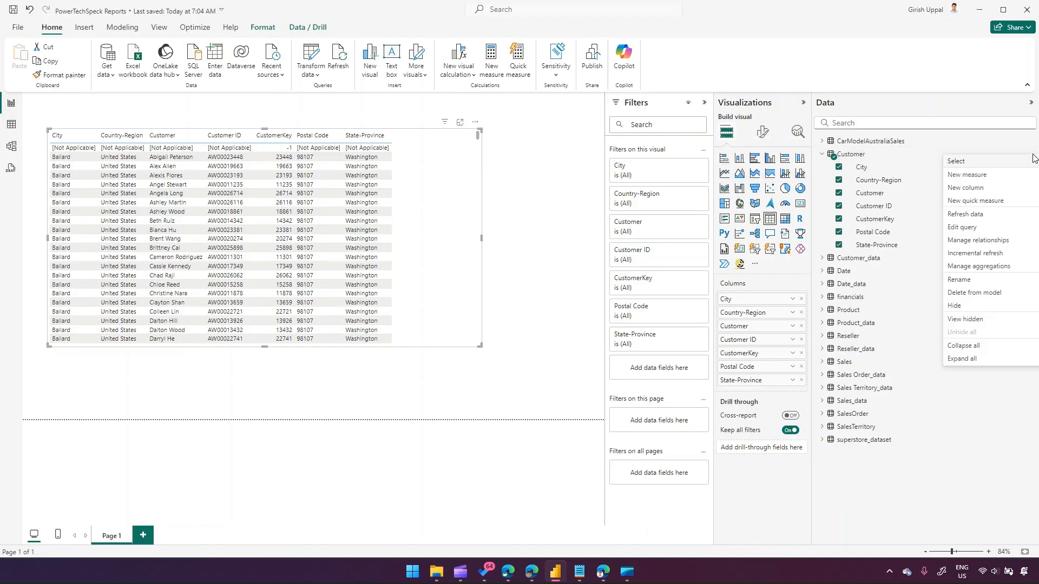
click(972, 188)
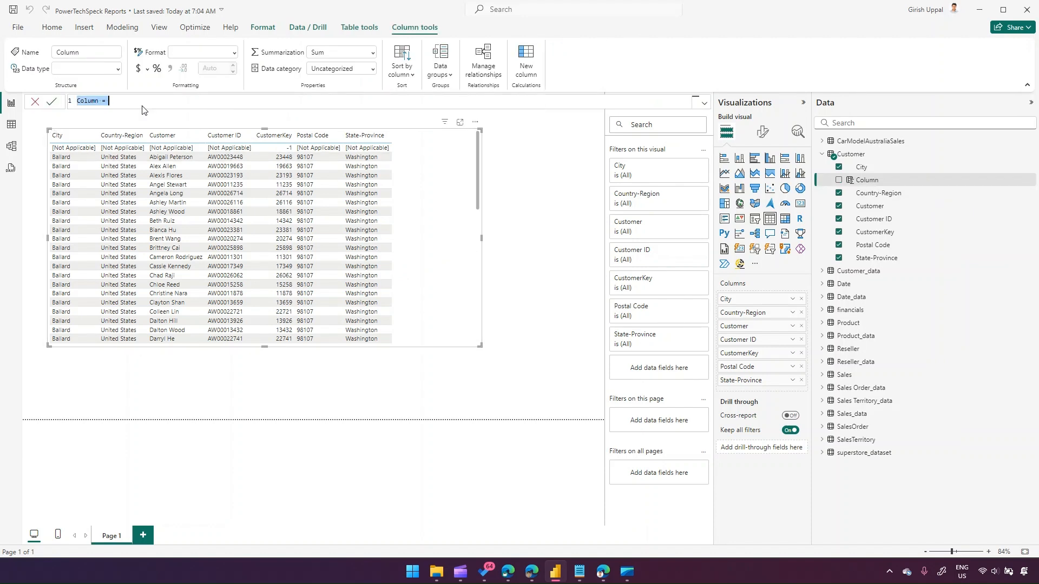
text(Age)
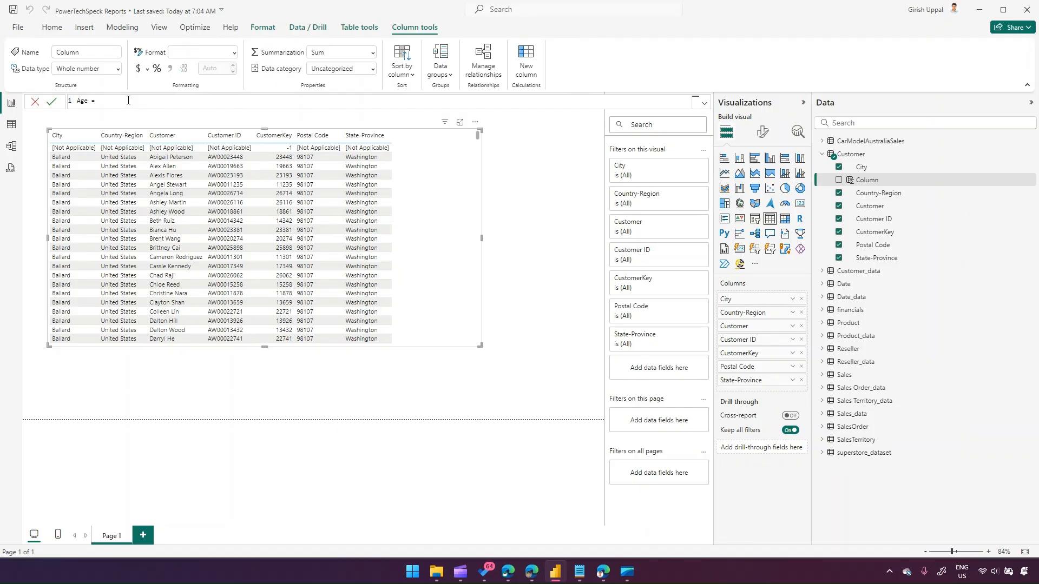
text(= RA)
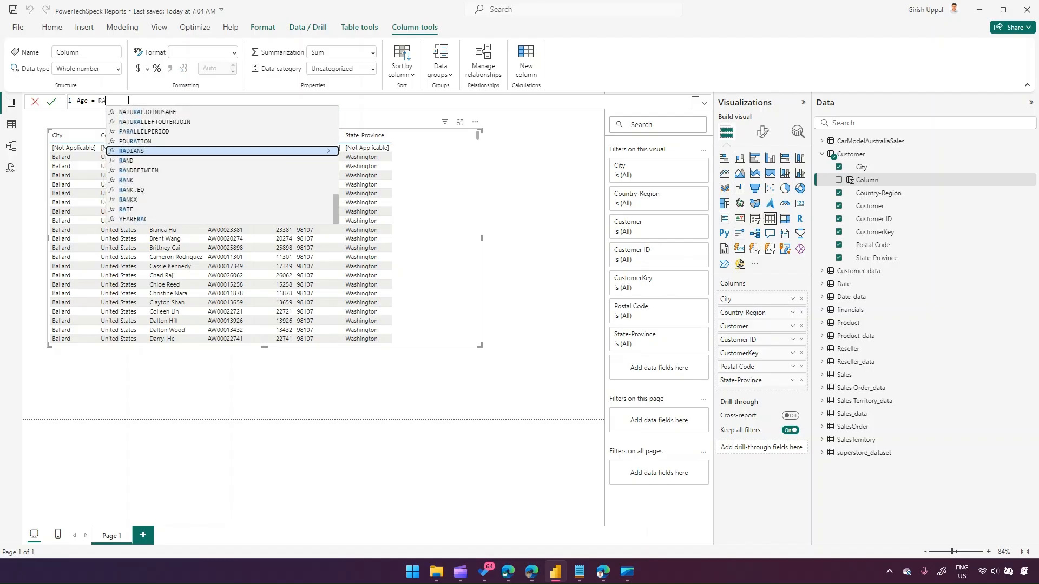
text(N)
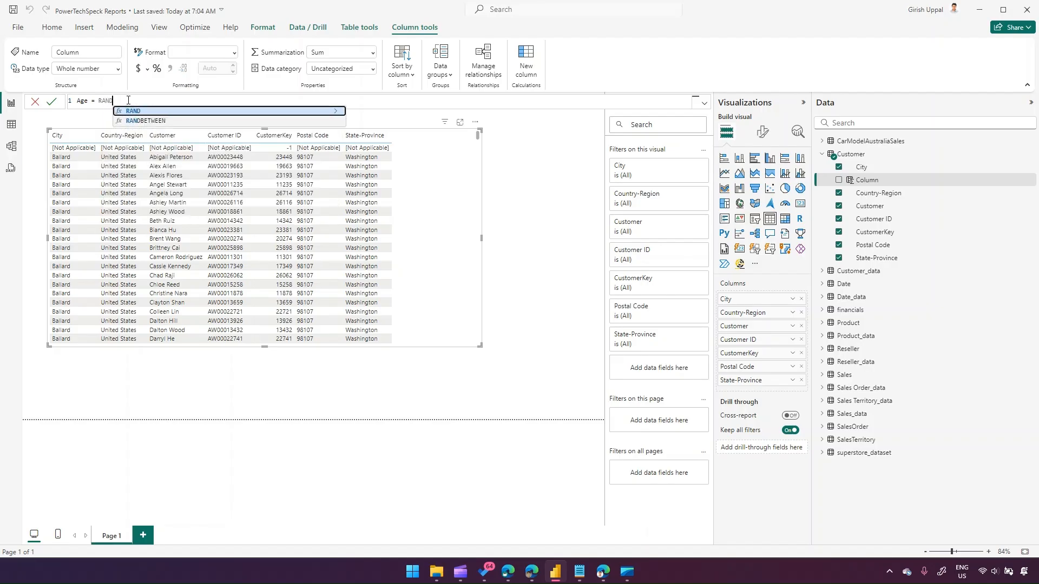
text(D)
key(Down)
key(Tab)
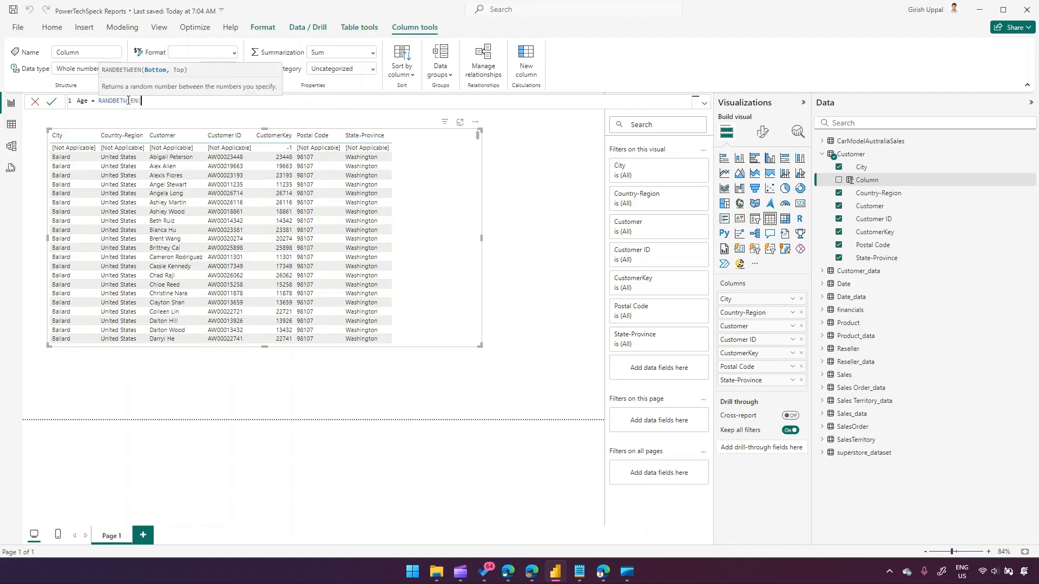
text(24,69))
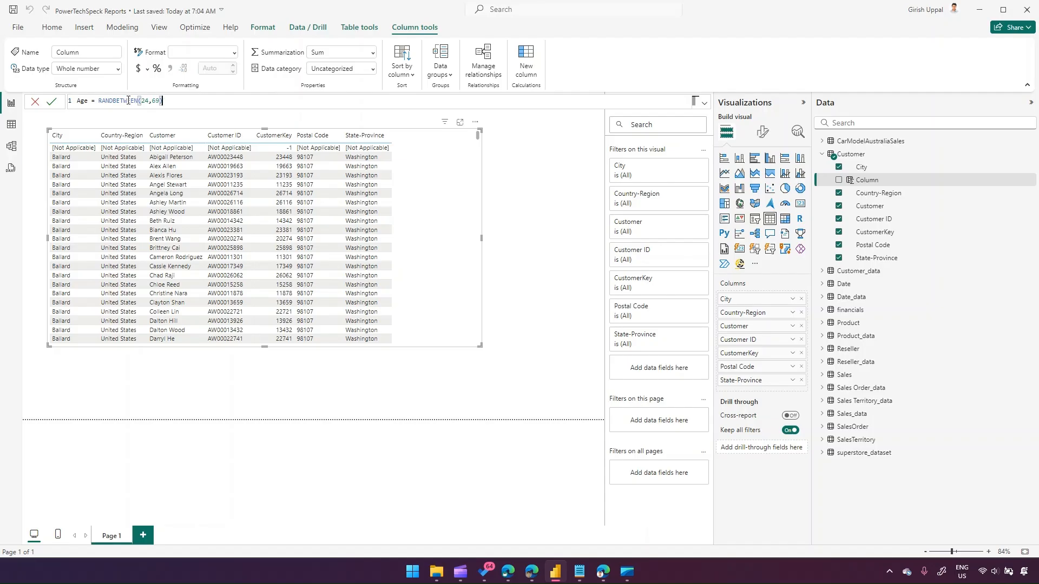
key(Return)
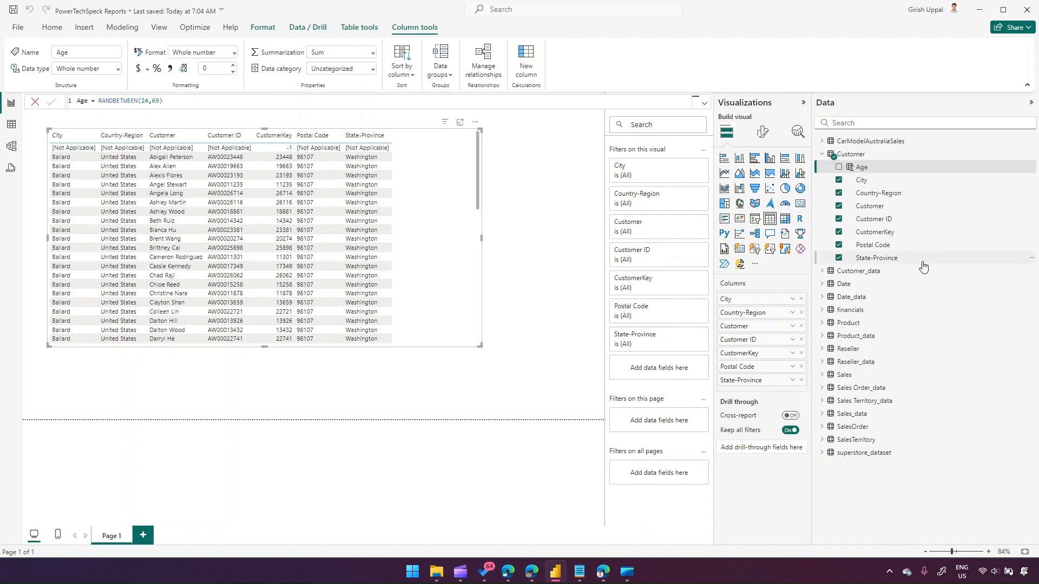
Add the Age column to the table and resize the visual wider and taller.
click(839, 168)
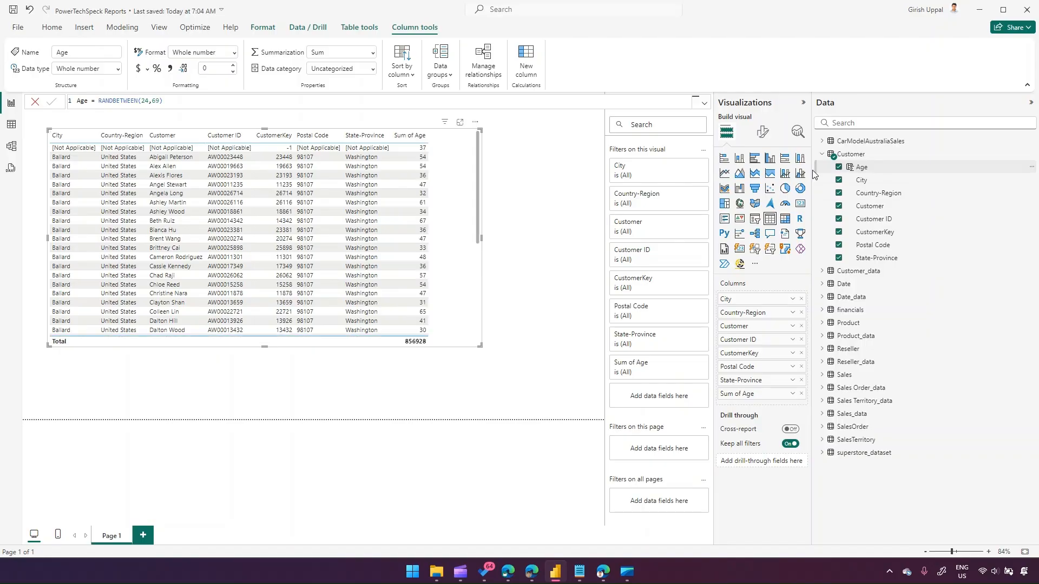
drag(480, 346, 562, 411)
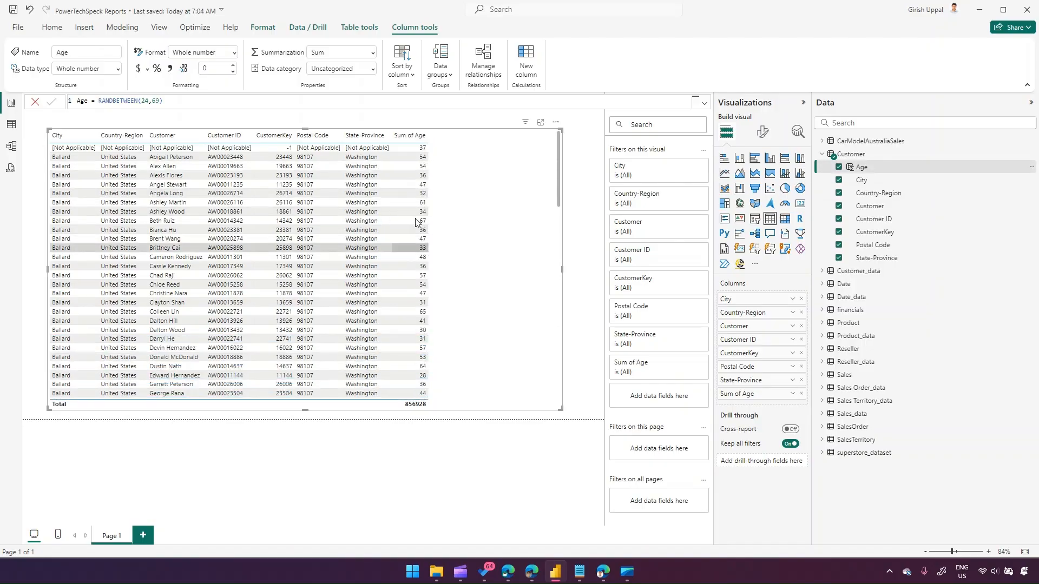
mouse_move(486, 184)
mouse_down()
mouse_move(456, 176)
mouse_move(468, 176)
mouse_up()
drag(545, 262, 590, 269)
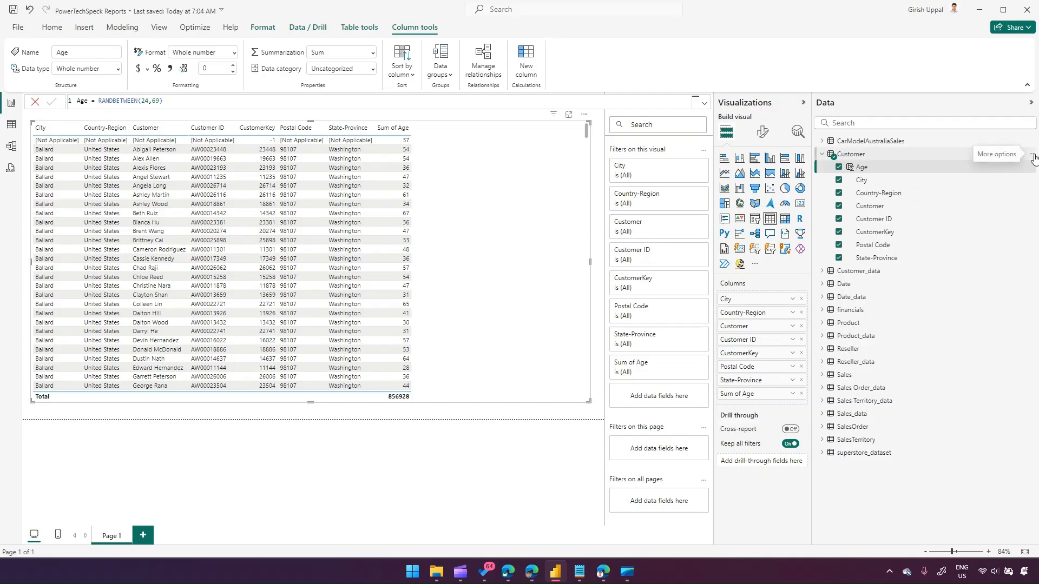
Start a new Customer column named DOB using RANDBETWEEN with a lower bound of DATE(1982,1,1).
click(1032, 157)
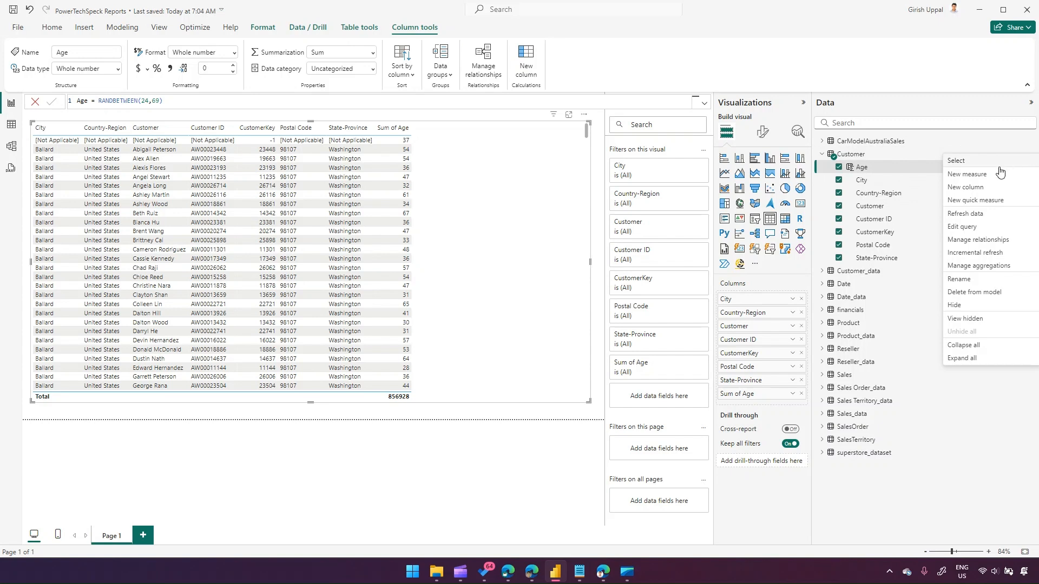
click(990, 187)
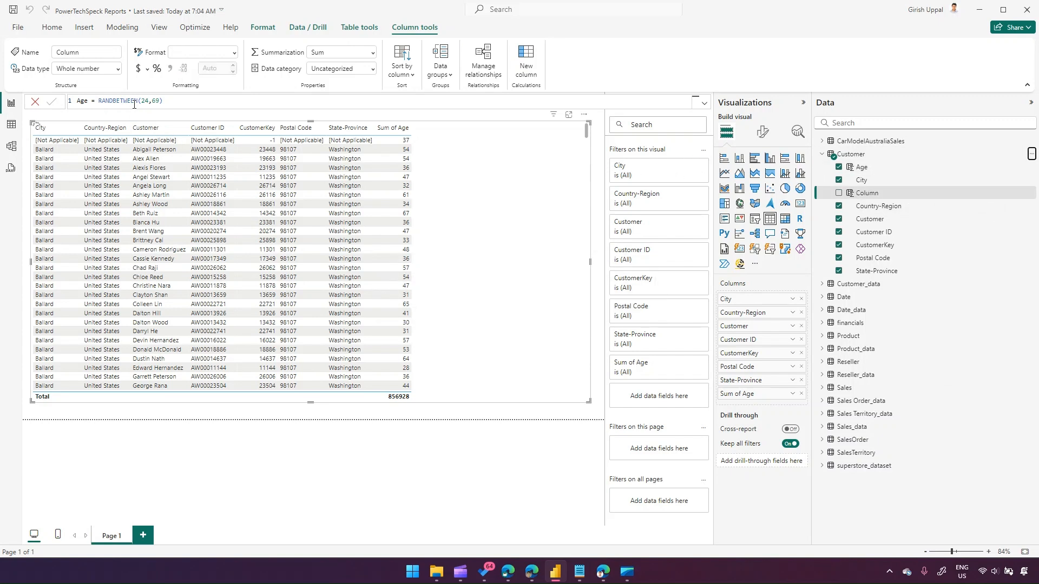
text(DOB)
text(= rand)
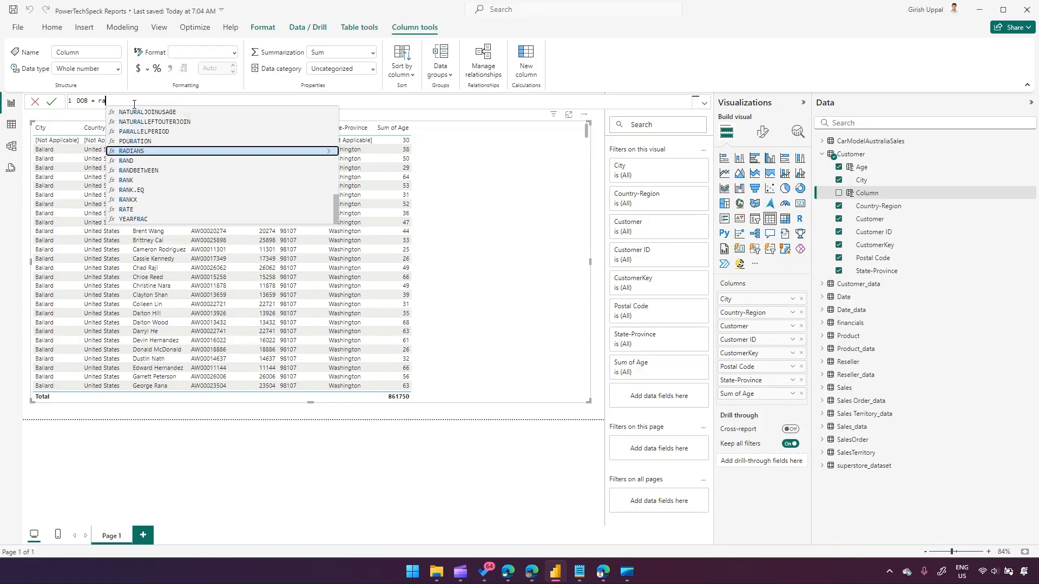
key(Down)
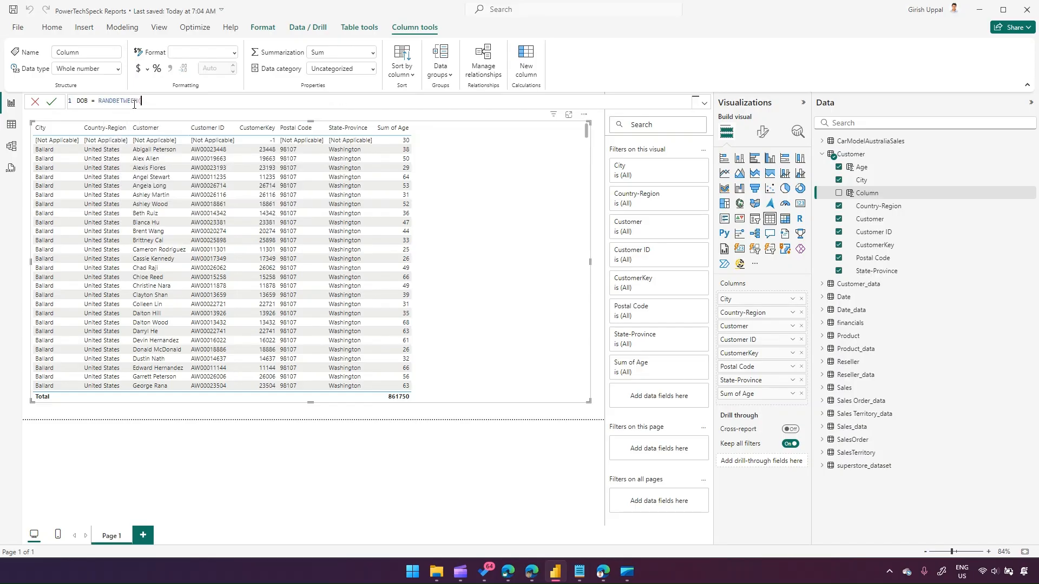
key(Tab)
text(DATE)
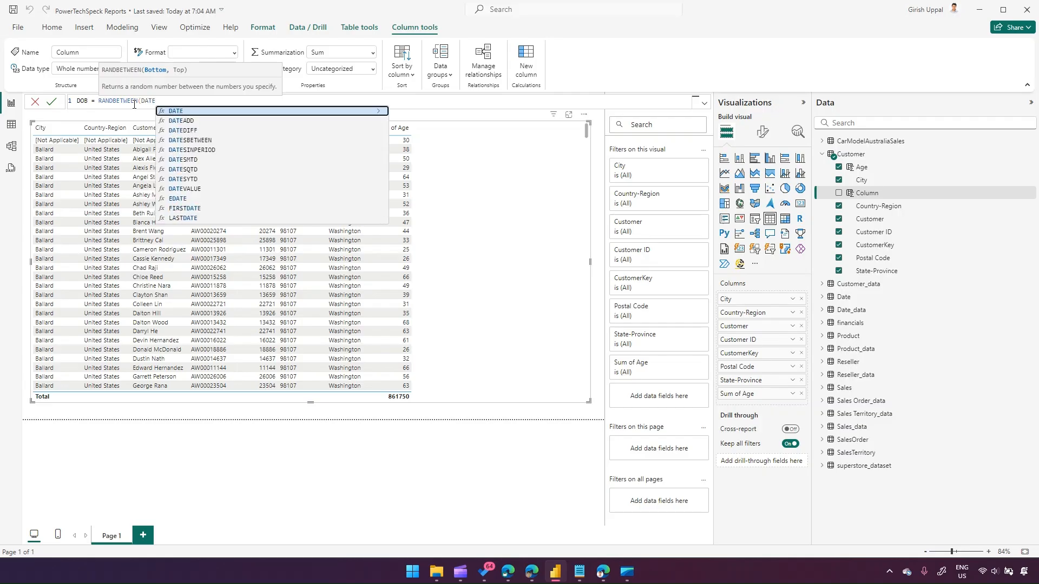
text((1982,1,)
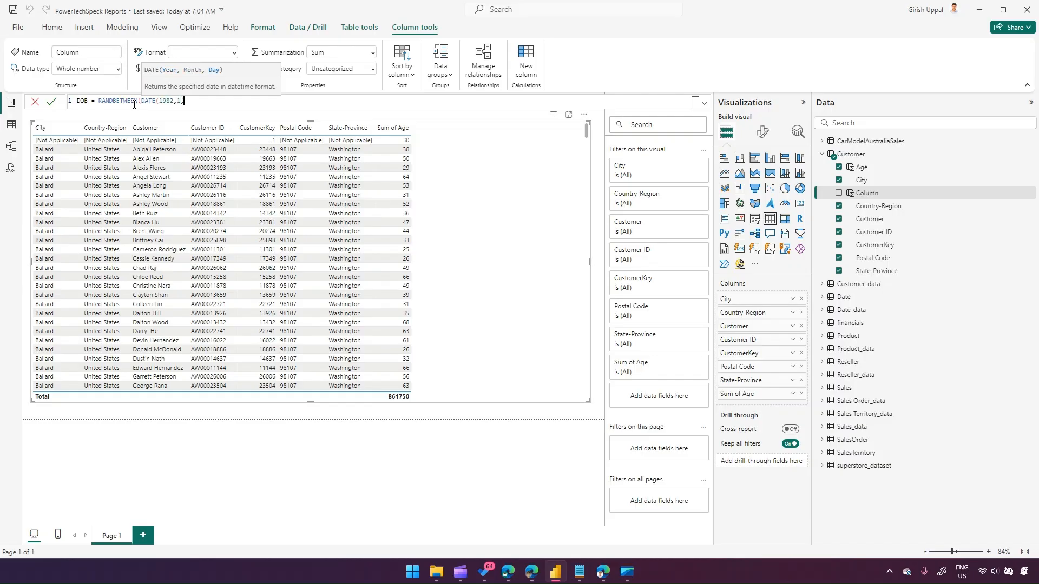
text(1))
text(, )
text(DATE)
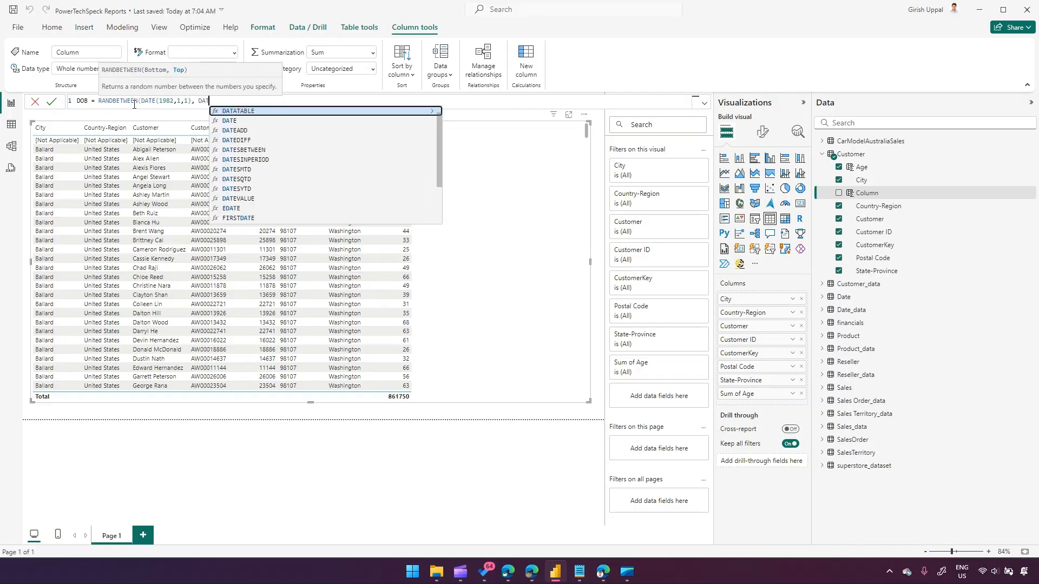
text(()
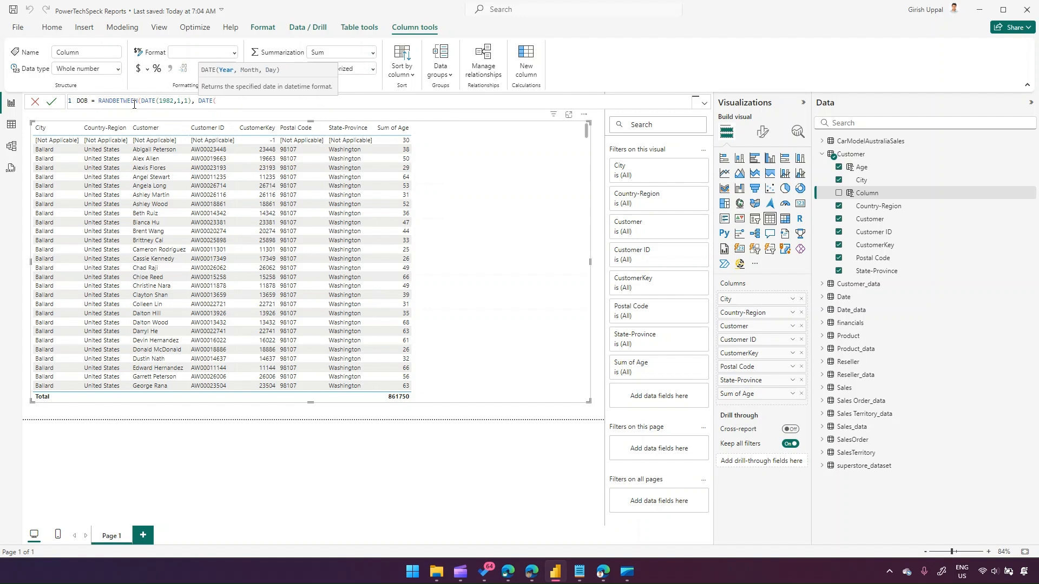
text(1)
text(995,)
text(1)
text(12,)
text(31)
text())
text())
Complete the DOB formula with an upper bound of DATE(1995,12,31) and commit it.
key(Return)
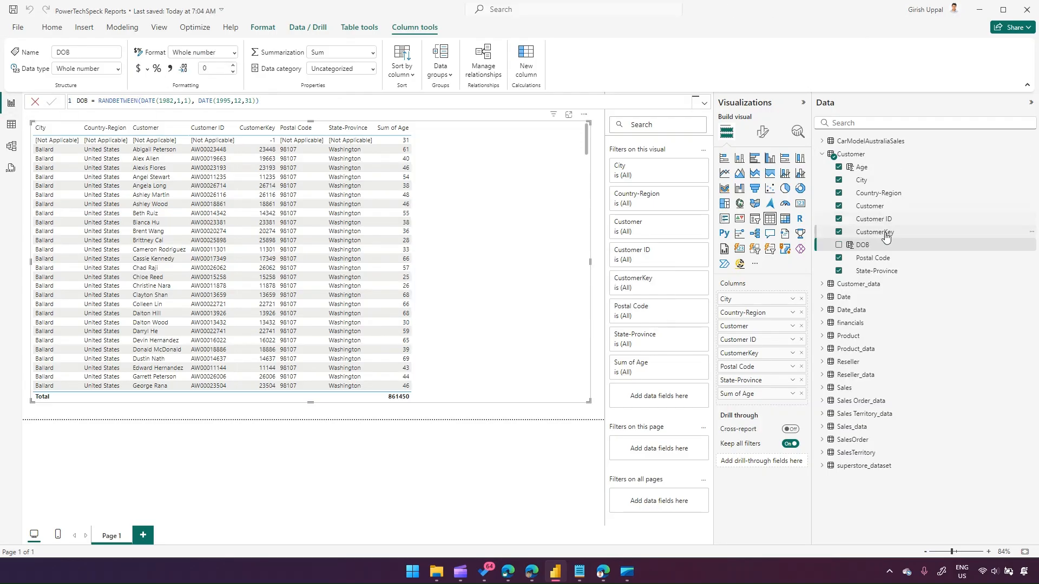
Add DOB to the table and change its data type to Date.
click(838, 246)
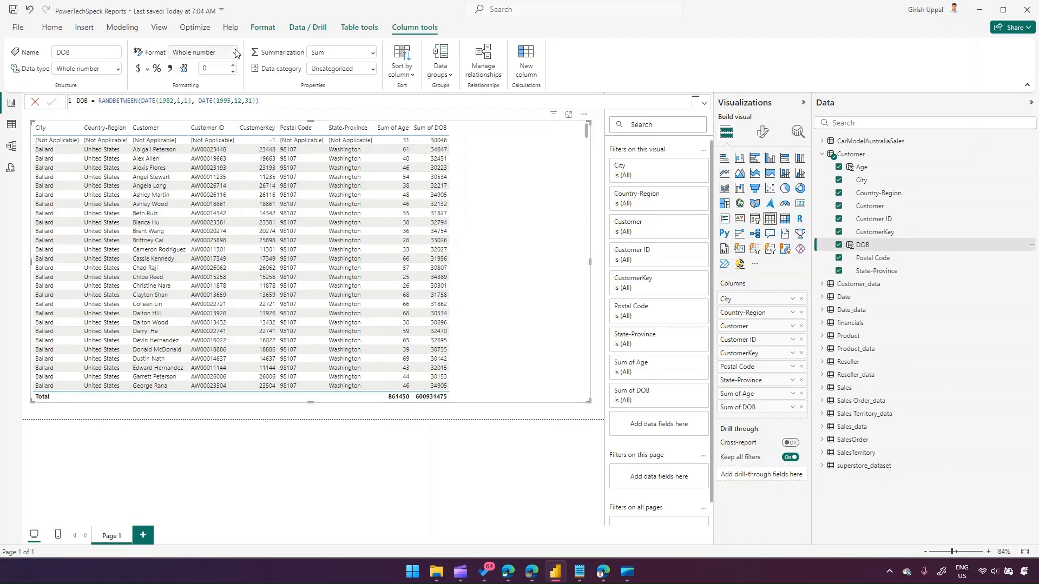
click(117, 69)
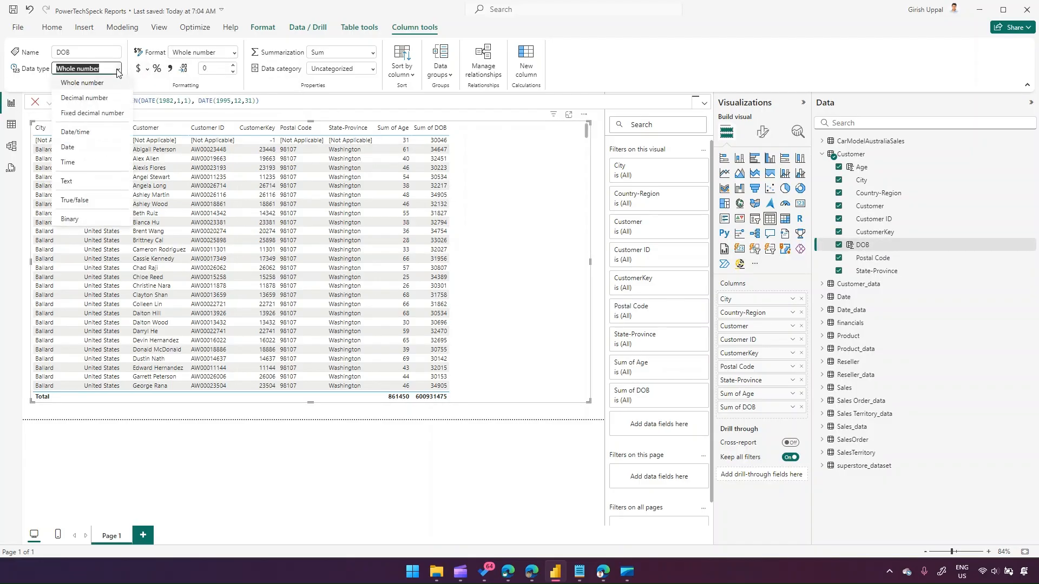
click(74, 151)
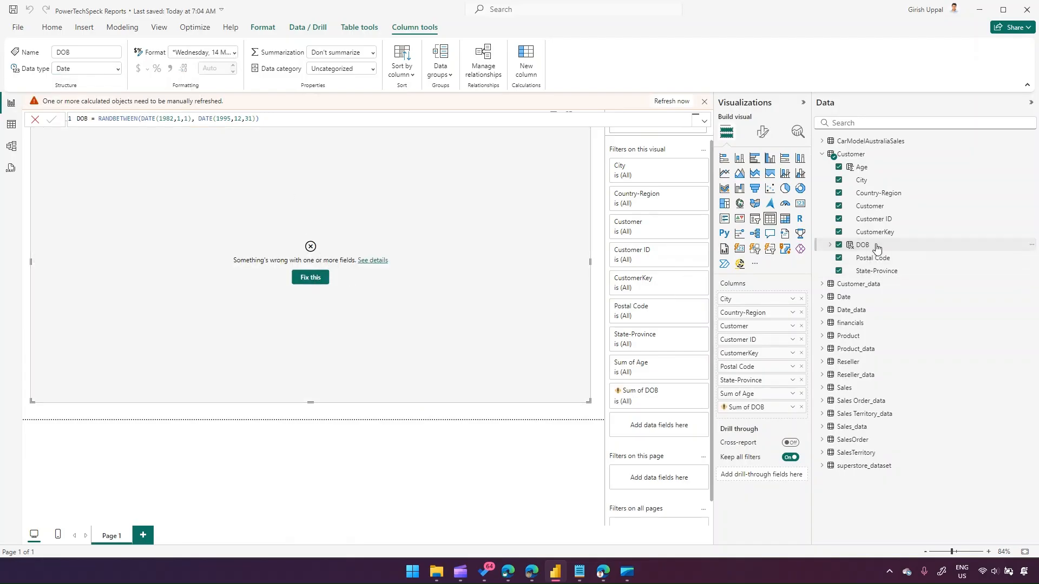
Set the DOB format to 14-Mar-01 (dd-mmm-yy) and fix the broken table visual.
click(234, 52)
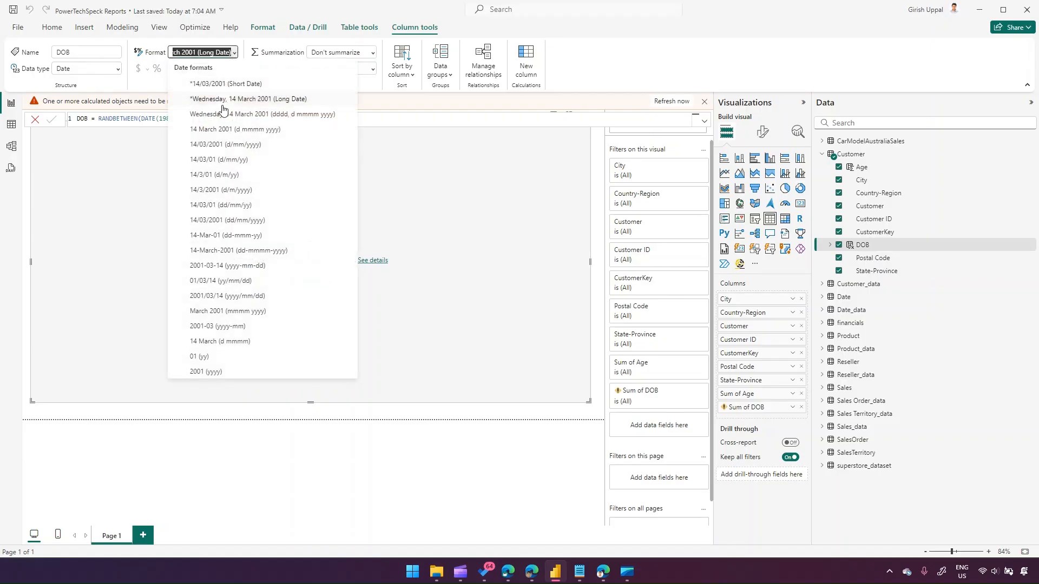
click(226, 235)
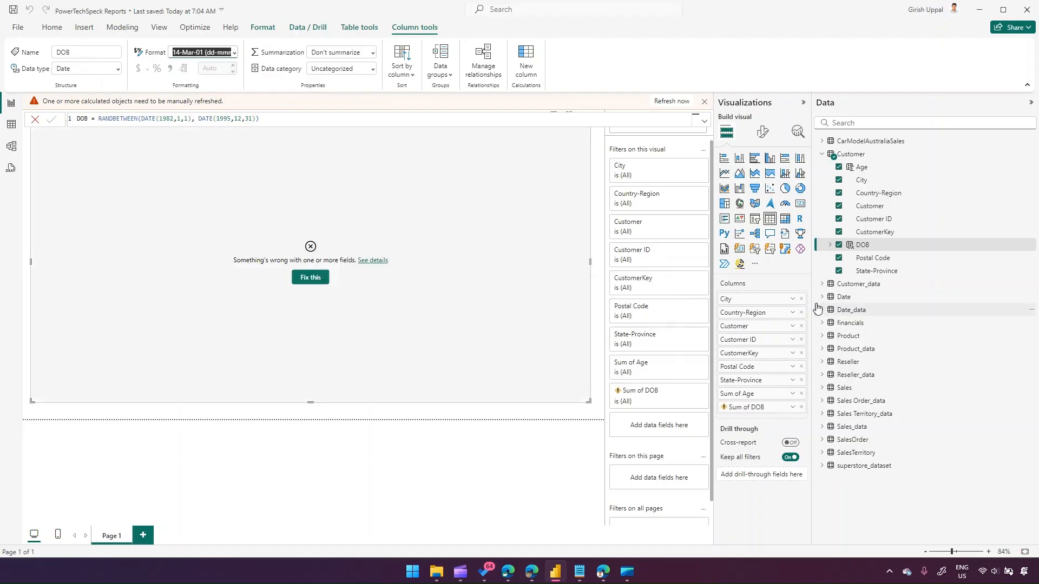
click(310, 278)
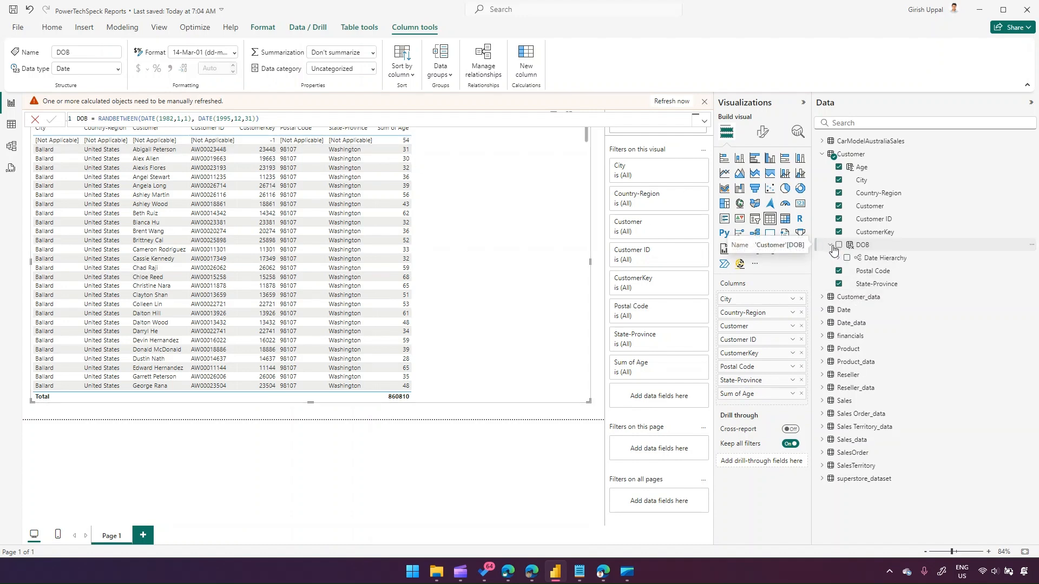
Re-add DOB to the table and switch it from Date Hierarchy to the plain DOB field.
click(832, 247)
click(839, 245)
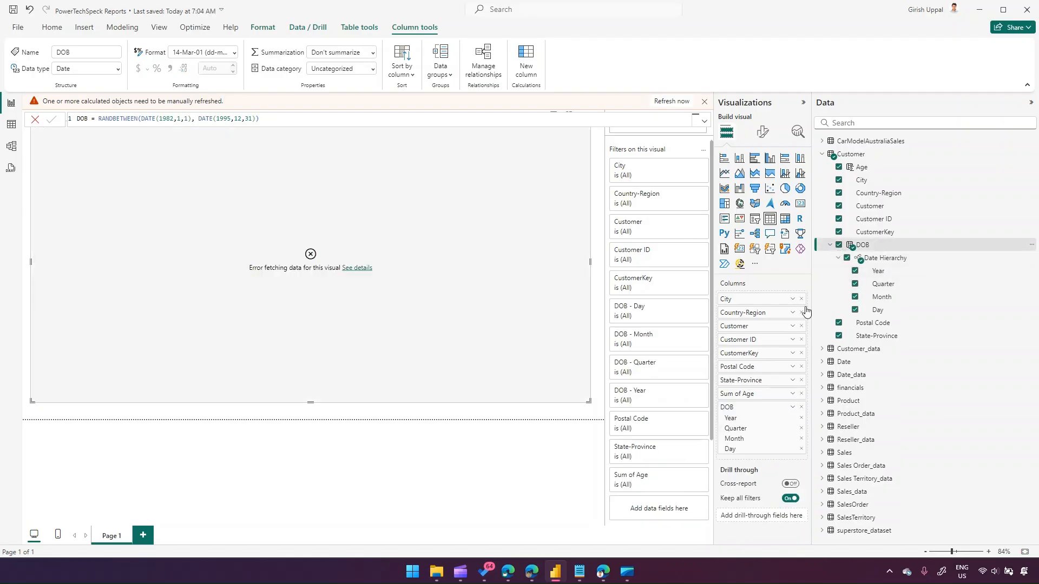
click(792, 407)
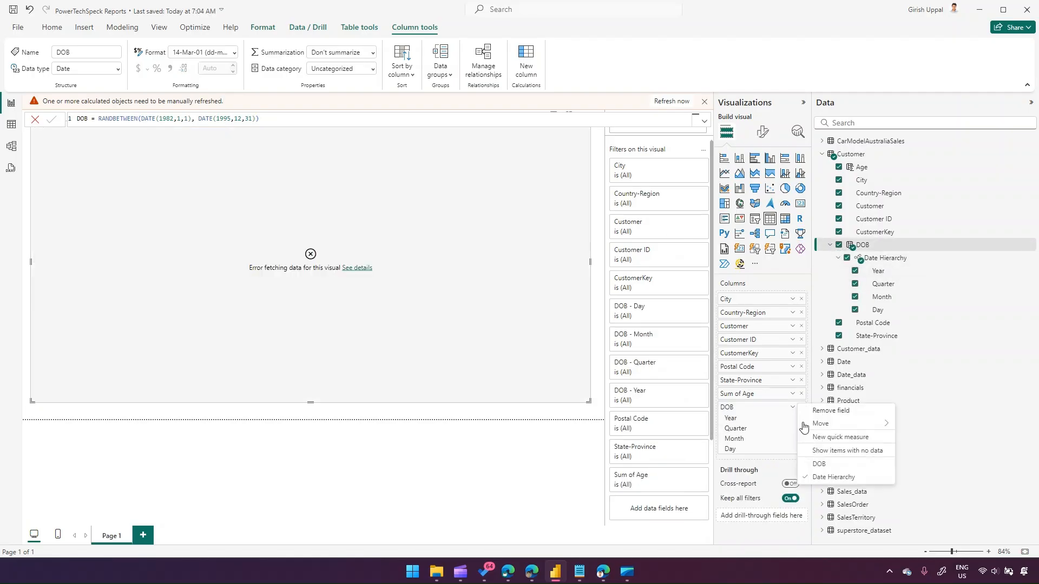
click(826, 466)
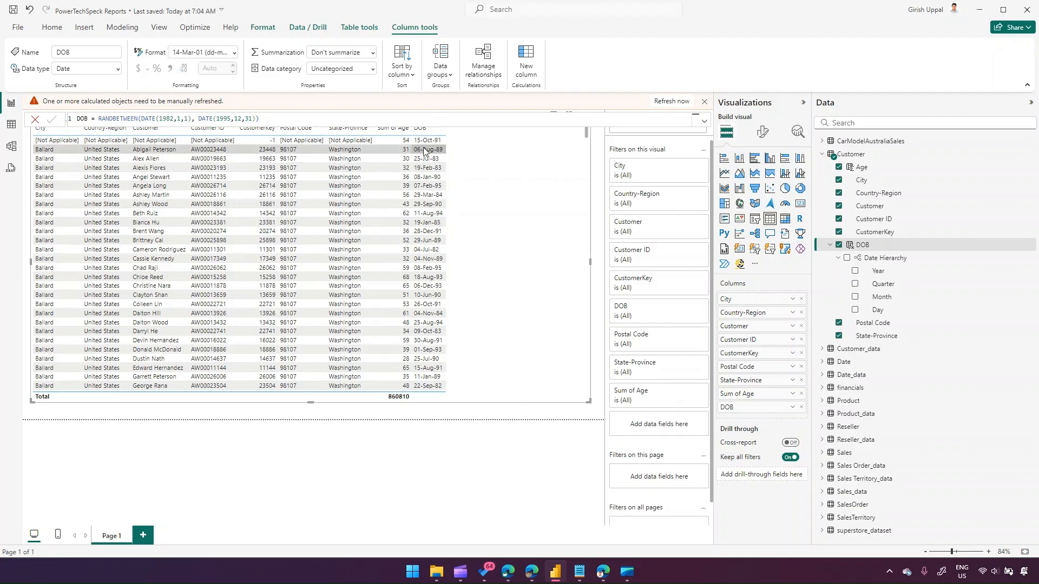
Create a new column in the Customer table and start the formula CustomerCode = CONCATENATE(.
click(705, 102)
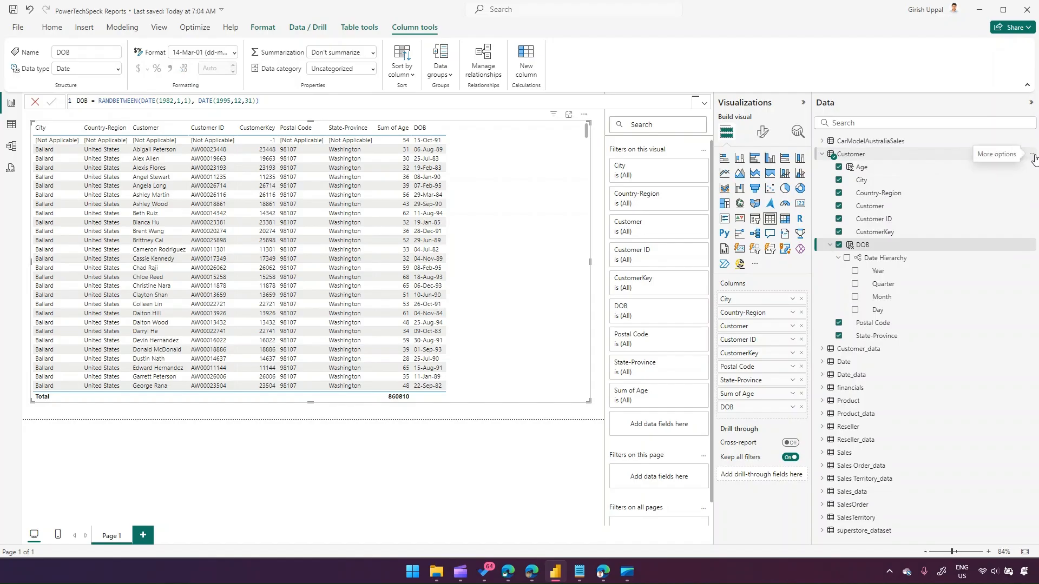
click(1033, 155)
click(999, 189)
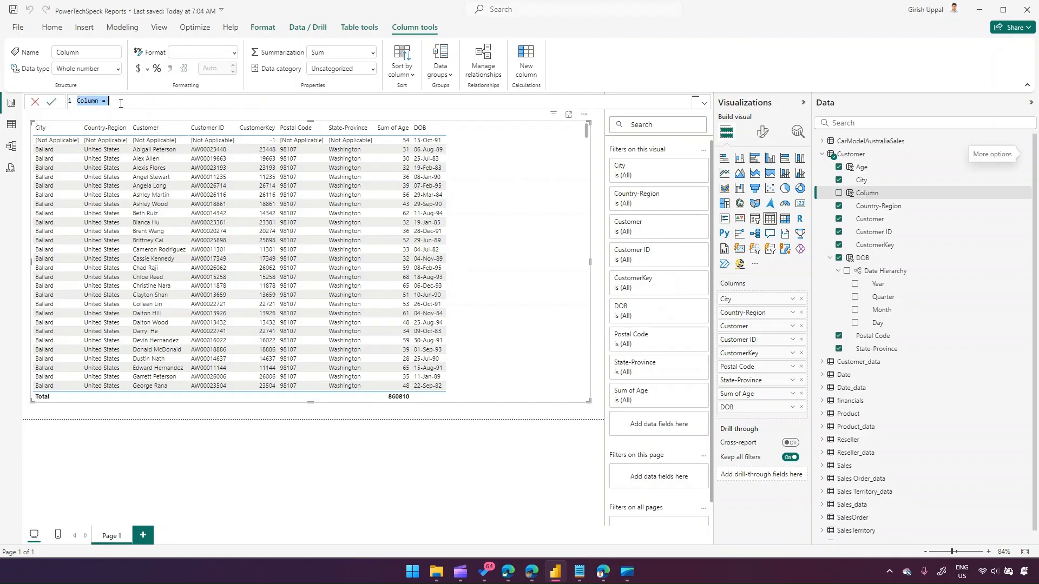
text(Customer)
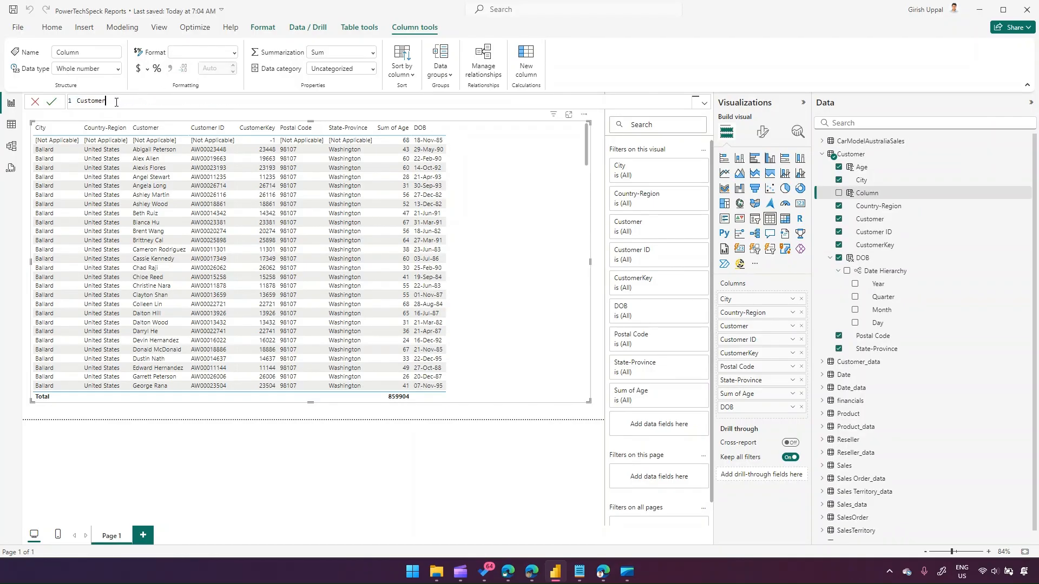
text(Code =)
text(CONCATENATE()
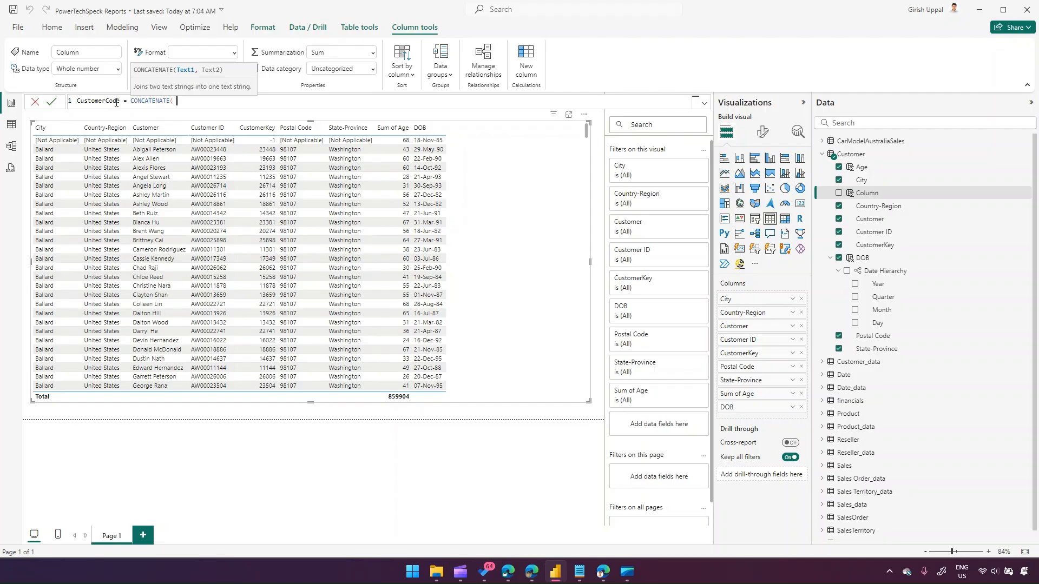
Enter UNICHAR(65,90) and RANDBETWEEN(1,100) as the two CONCATENATE arguments.
text(u)
key(Tab)
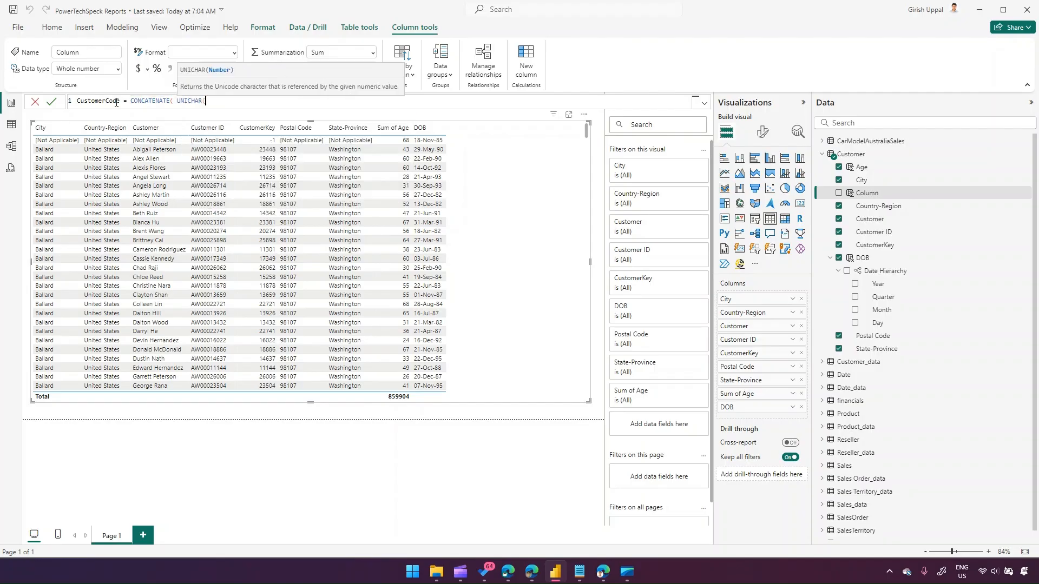
text(65,90))
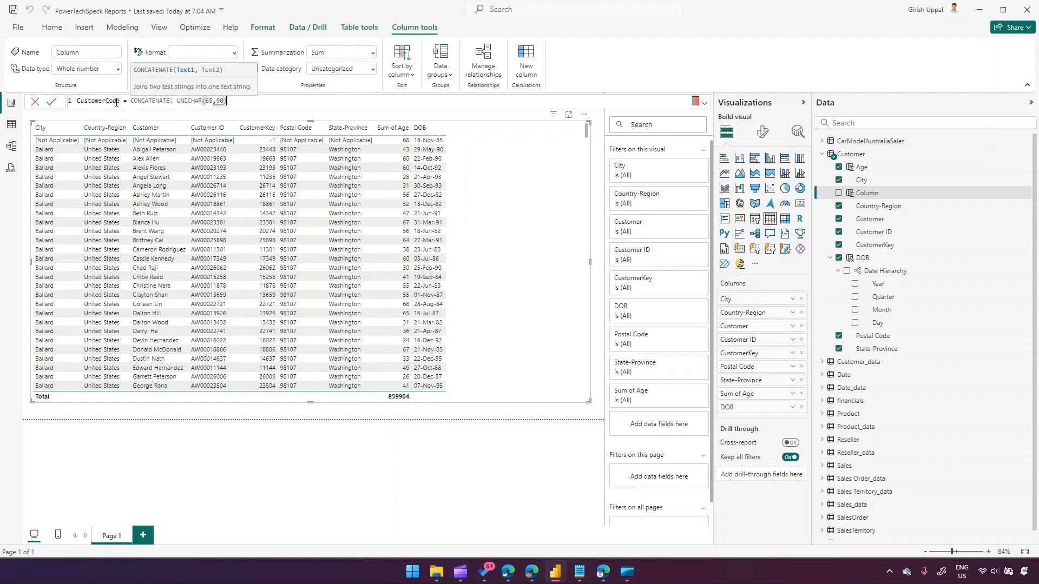
text(, rand)
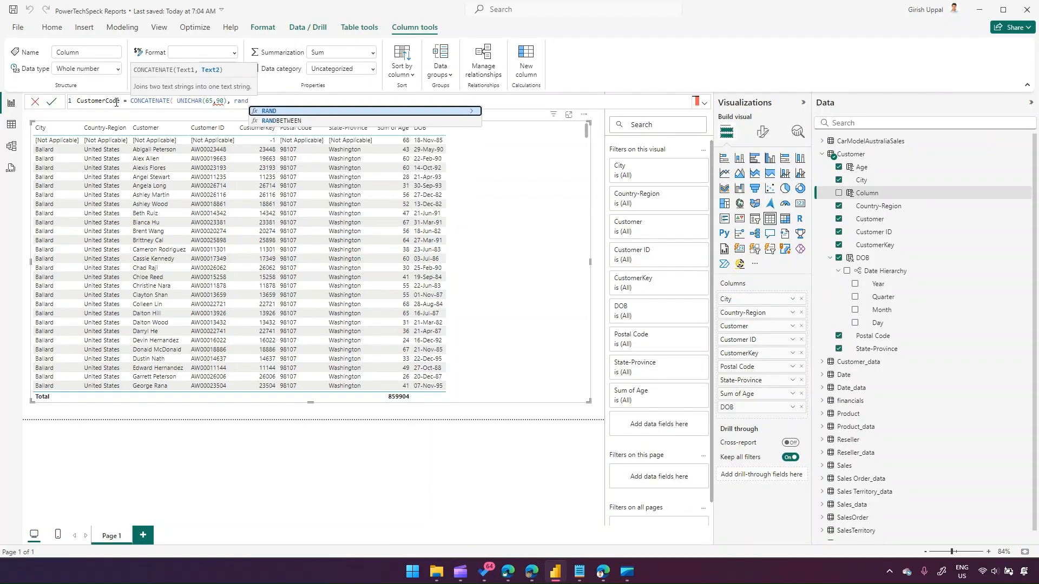
key(Down)
key(Tab)
text(1,100))
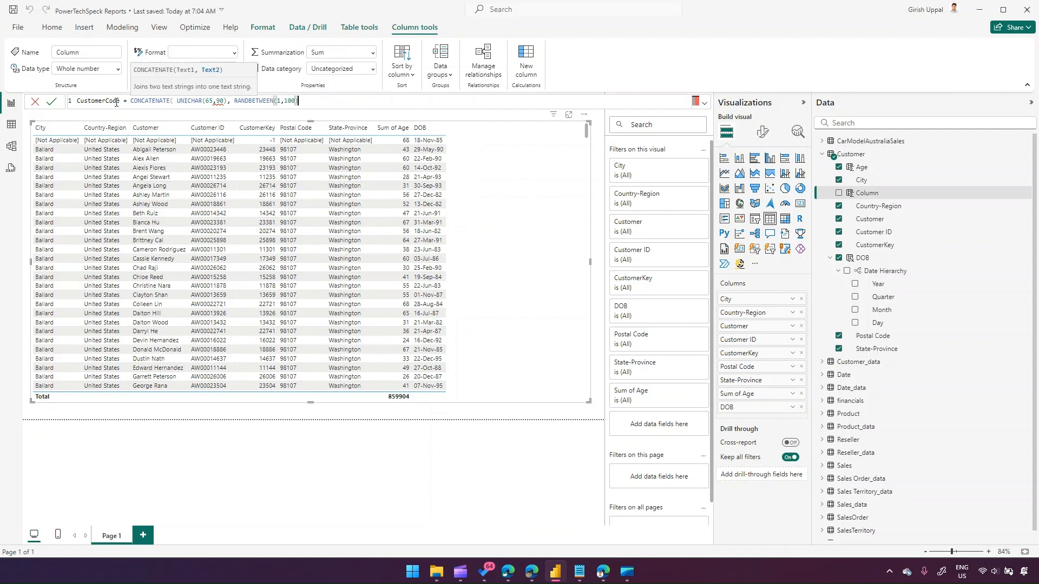
text())
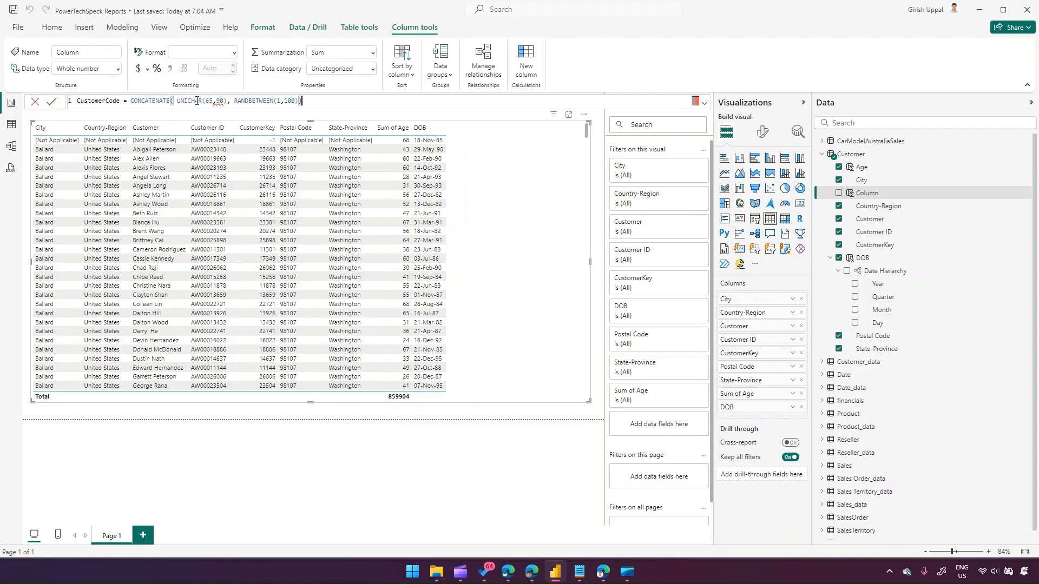
Replace the first argument with UNICHAR(RANDBETWEEN(65,90) so a random letter is generated.
mouse_move(218, 102)
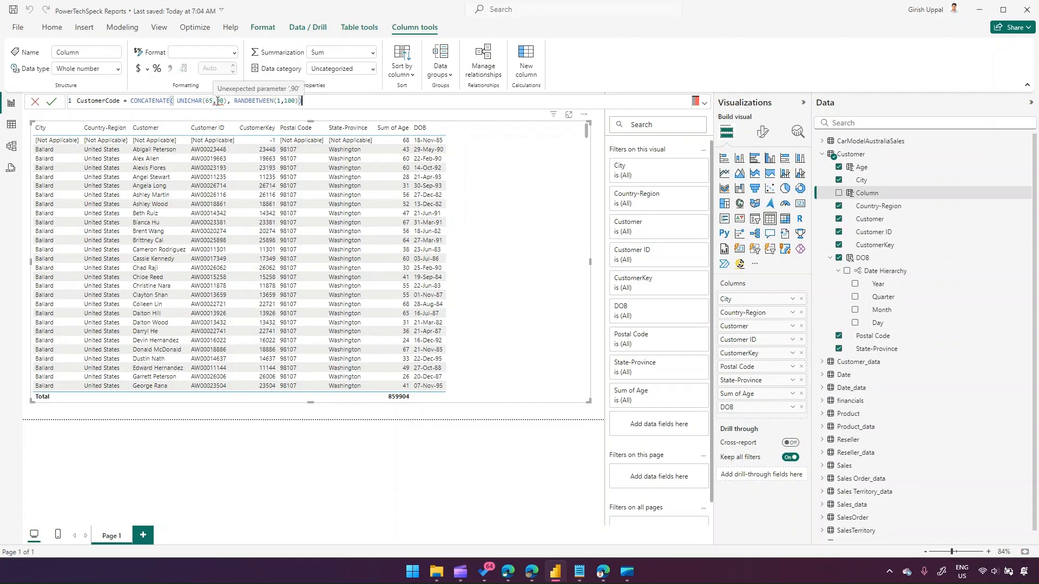
drag(227, 102, 178, 101)
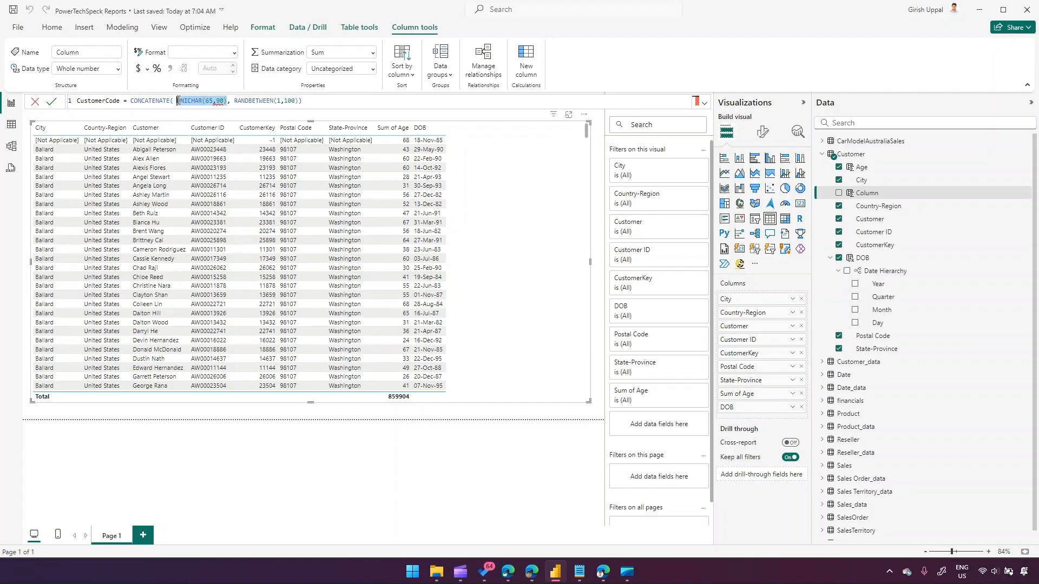
key(BackSpace)
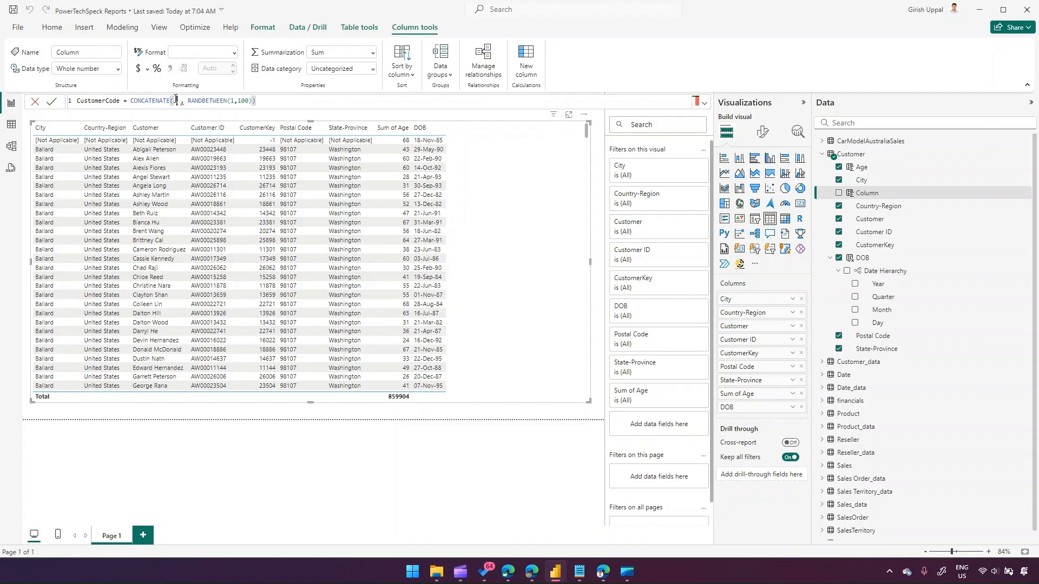
text(UNICHAR()
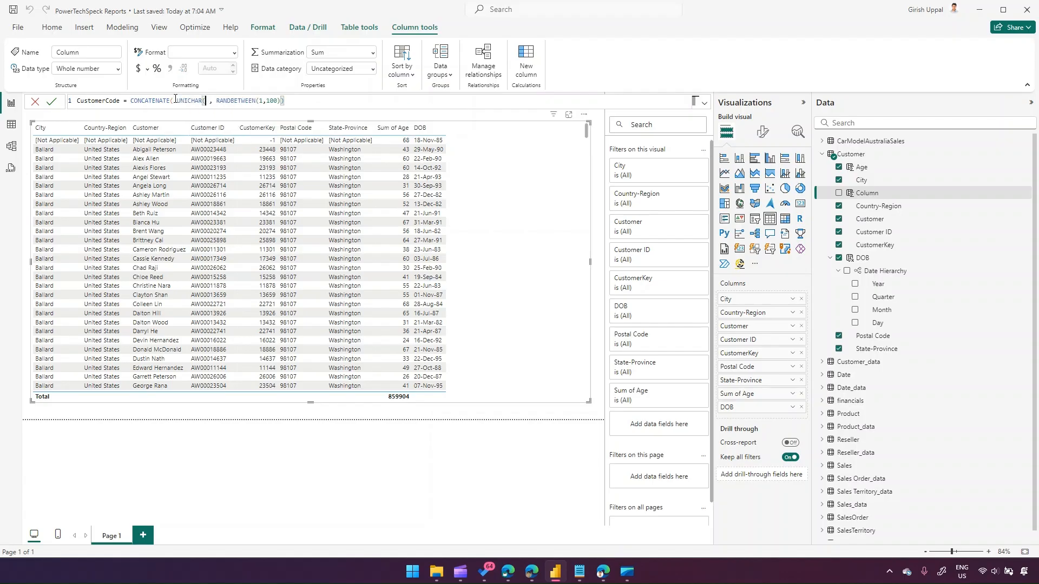
text(RANDBETWEEN()
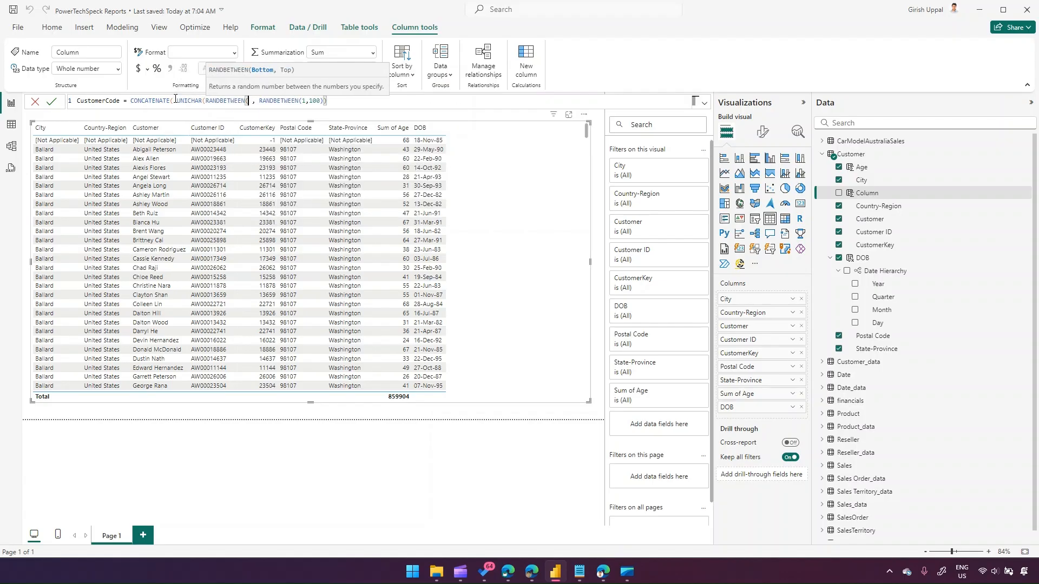
text(65,90))
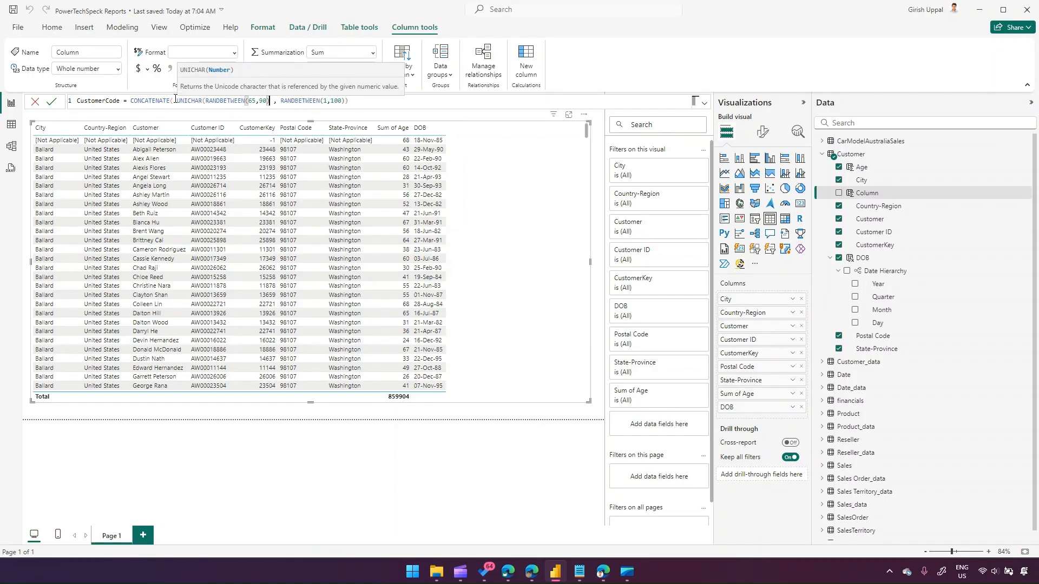
Rearrange the closing parentheses between the two CONCATENATE arguments.
drag(176, 100, 270, 99)
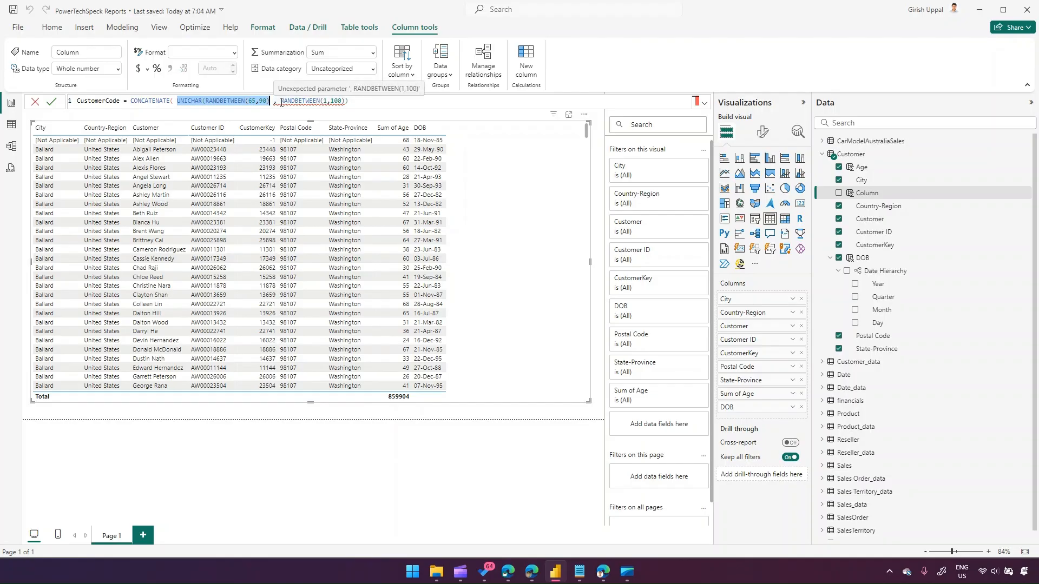
click(281, 101)
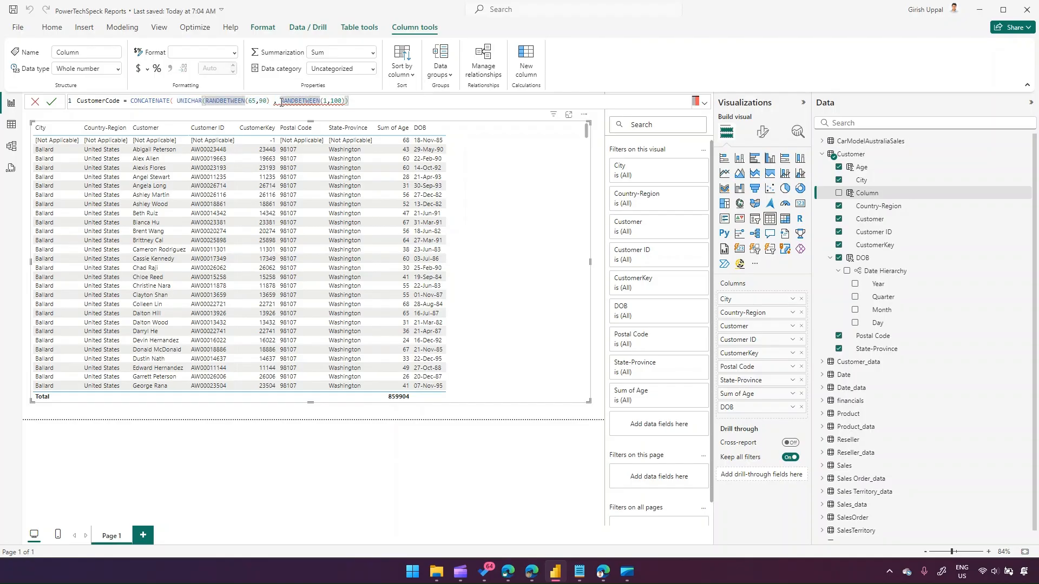
click(353, 101)
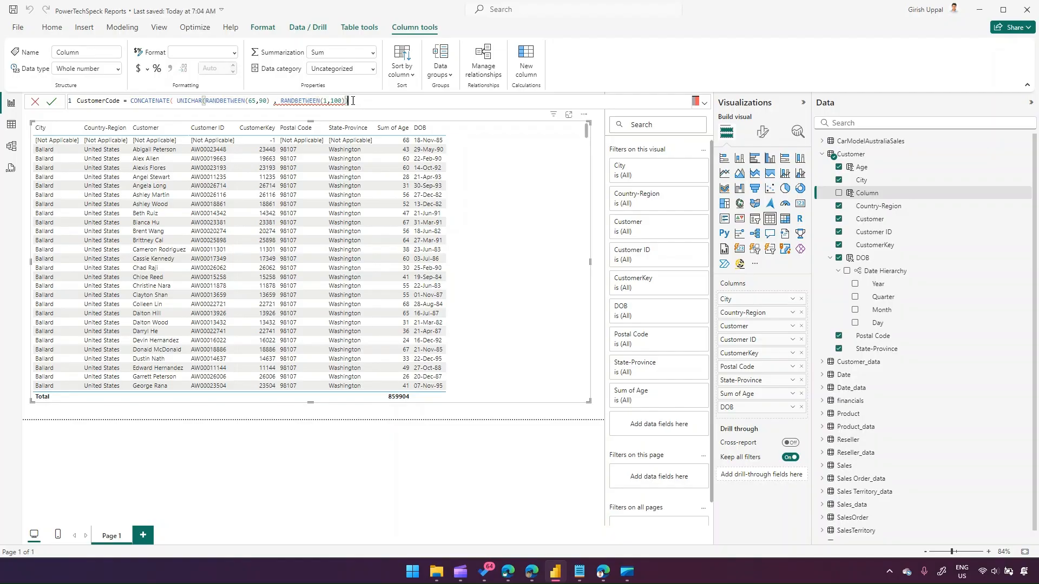
key(BackSpace)
text())
click(280, 105)
key(BackSpace)
mouse_move(275, 102)
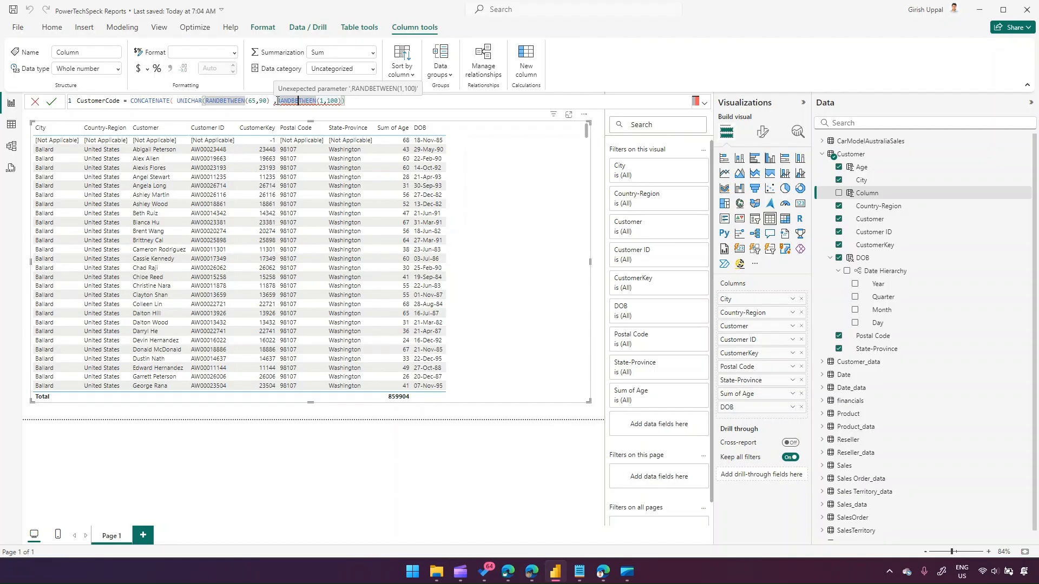
click(271, 101)
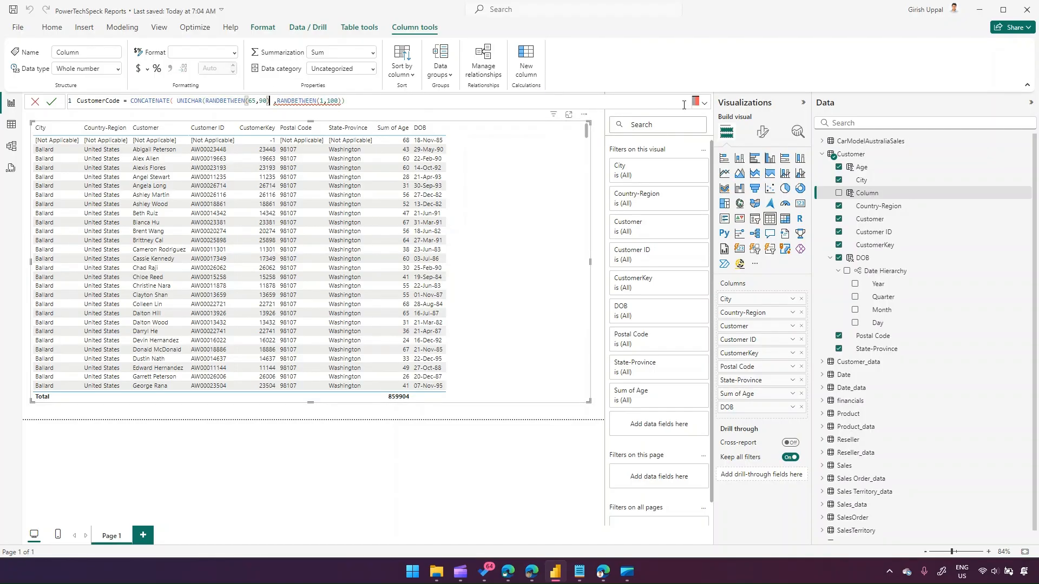
Enlarge the formula bar and try to commit the CustomerCode formula.
click(705, 103)
click(440, 222)
scroll(440, 222, up, 2)
click(249, 104)
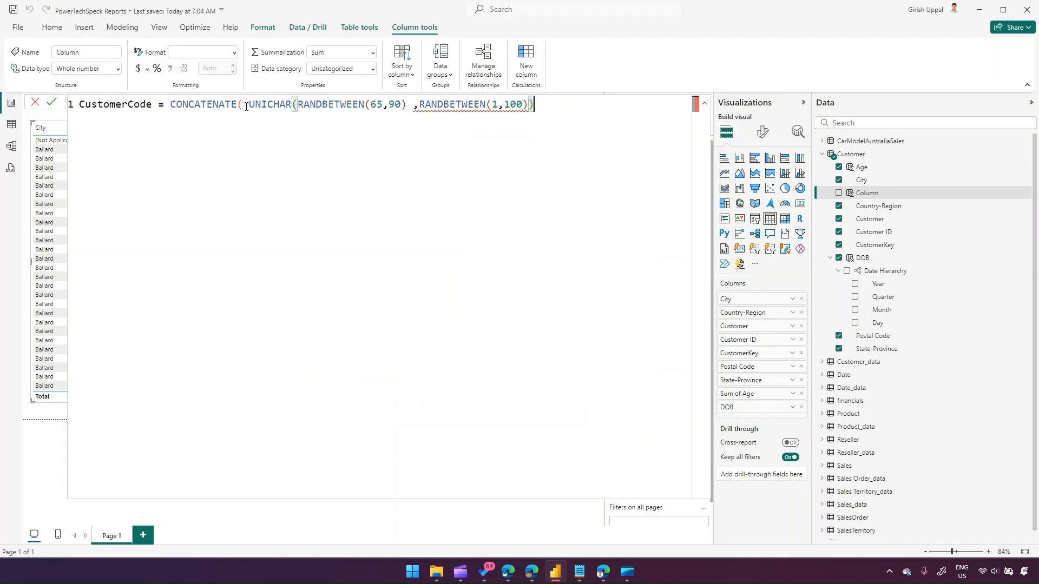
double_click(251, 106)
key(Return)
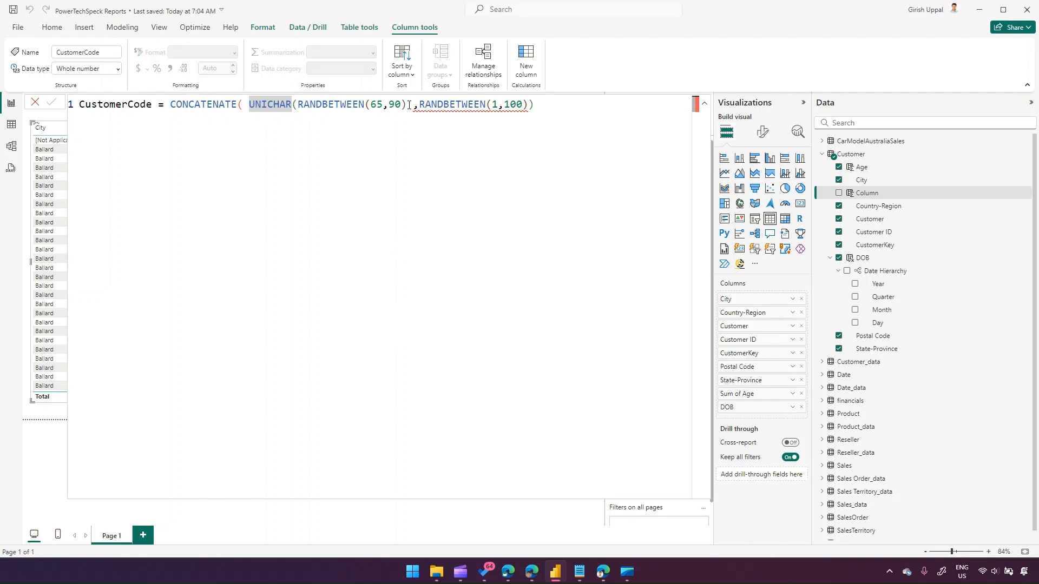
Close the UNICHAR call with a parenthesis, remove the extra closing parenthesis and commit the formula.
click(408, 104)
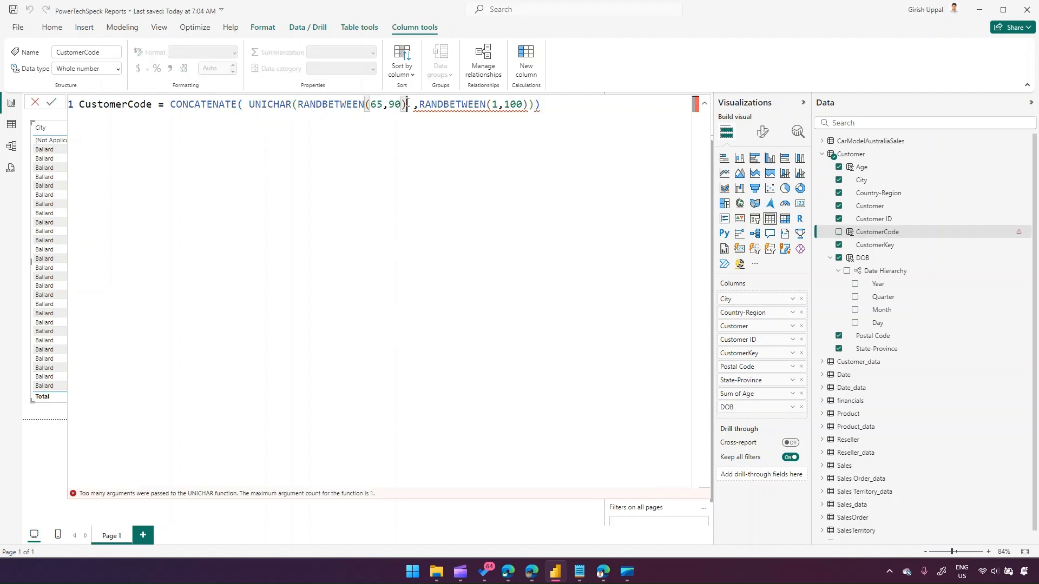
text())
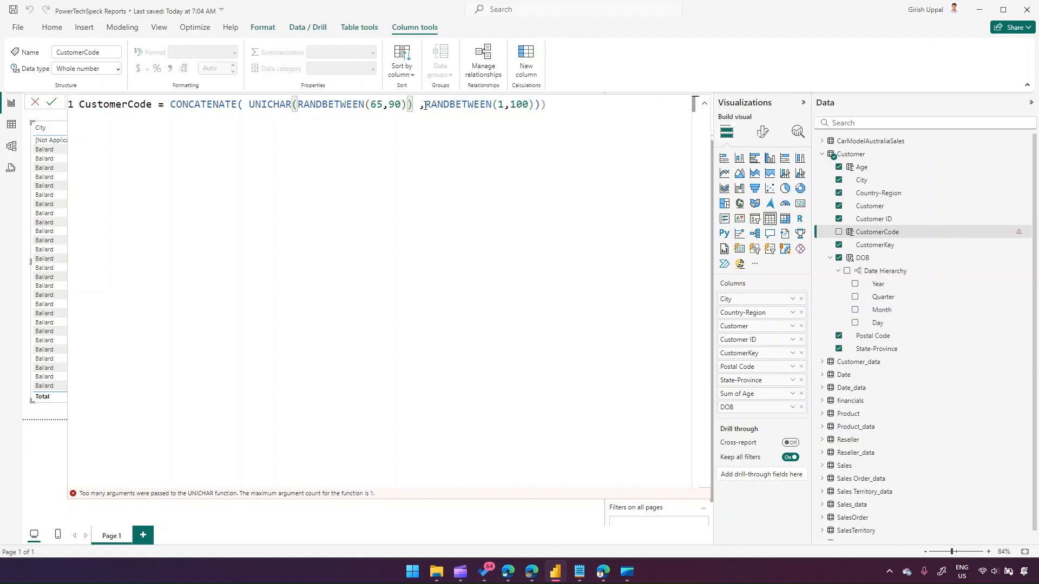
click(426, 105)
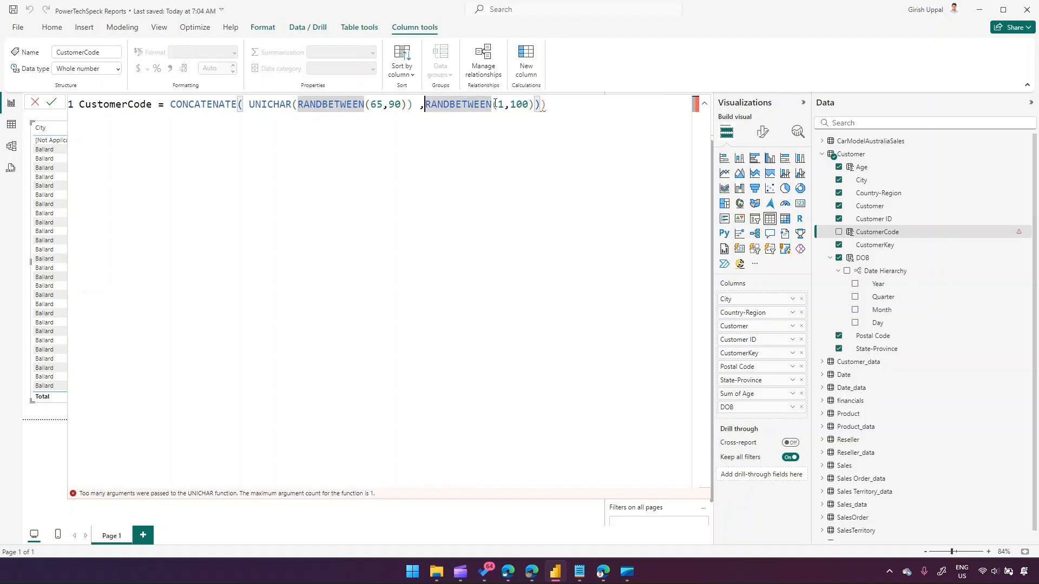
click(552, 103)
key(BackSpace)
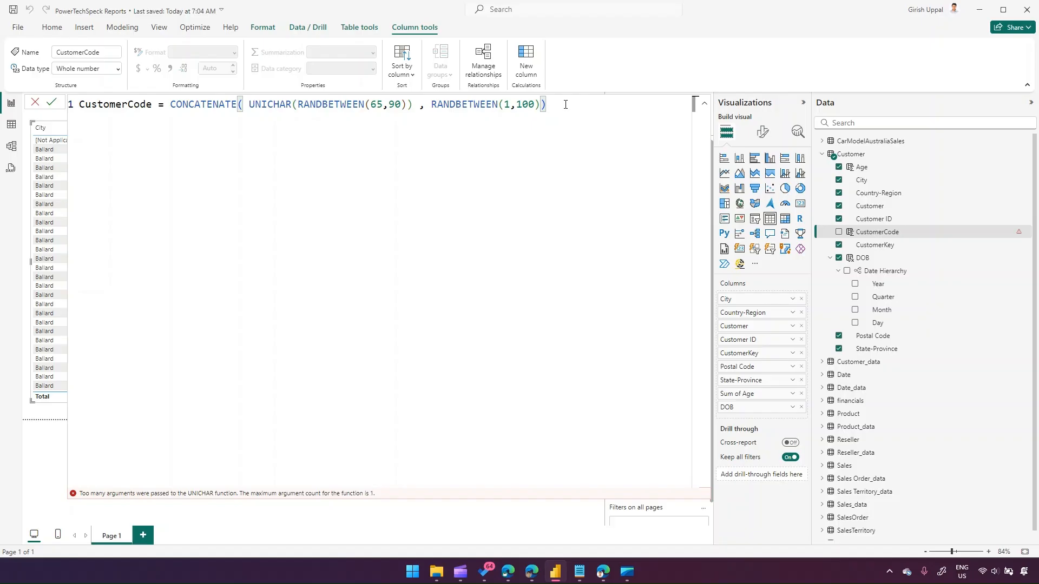
key(Return)
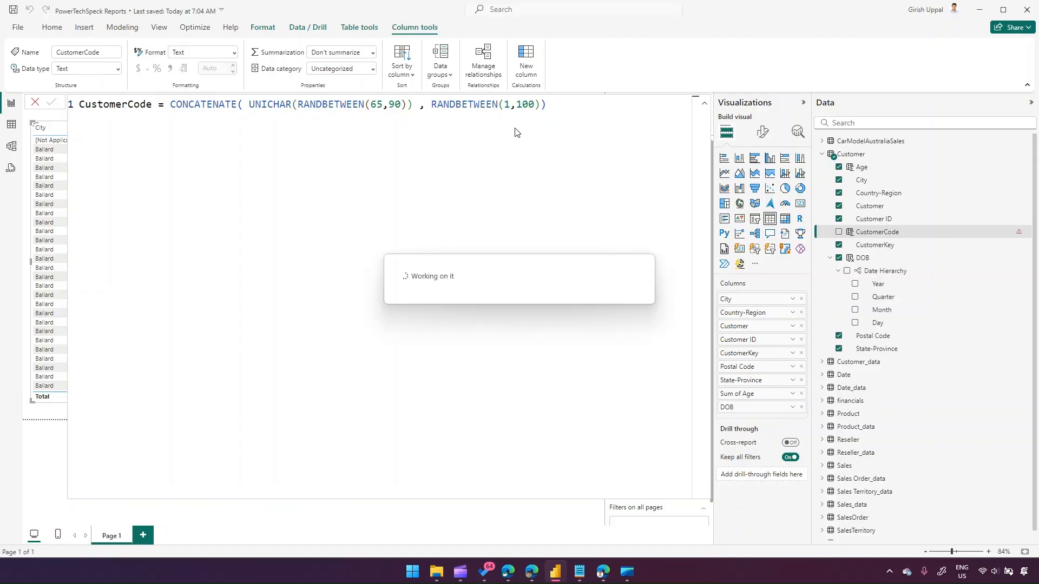
Collapse the formula bar and add CustomerCode to the table visual.
click(704, 103)
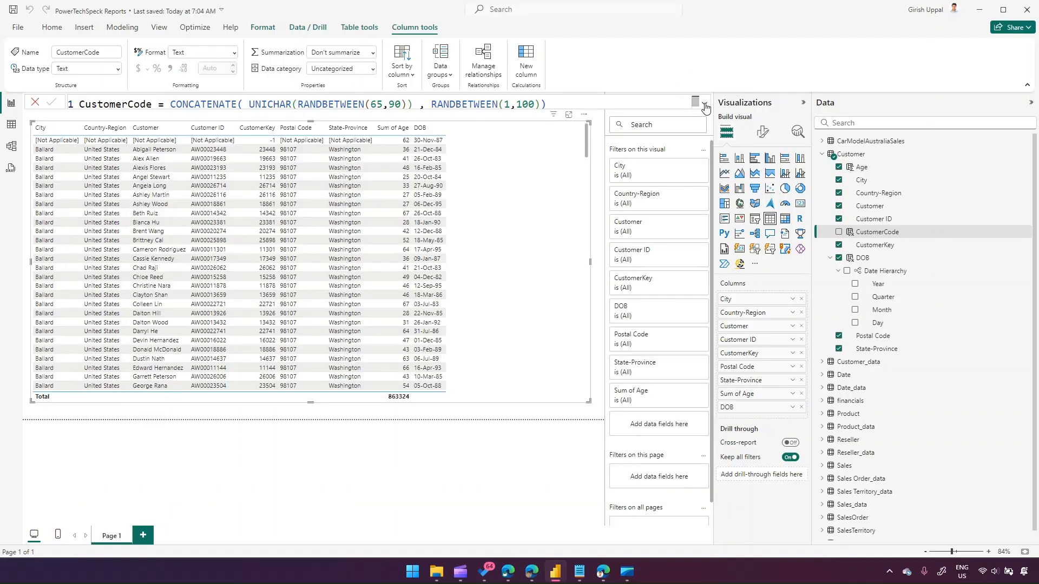
click(839, 232)
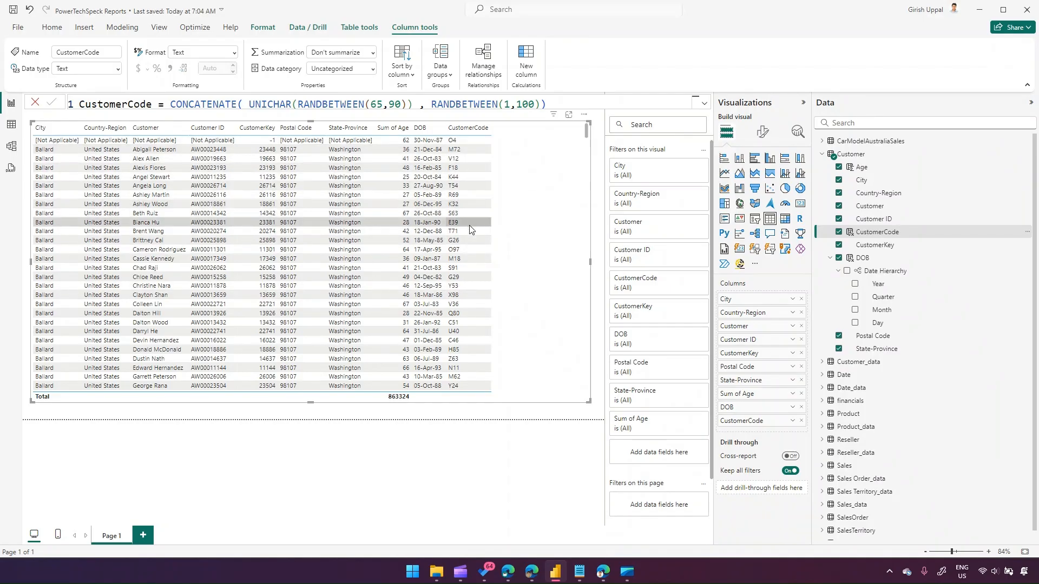
Change the number range in CustomerCode to RANDBETWEEN(10,99) and commit the formula.
click(510, 104)
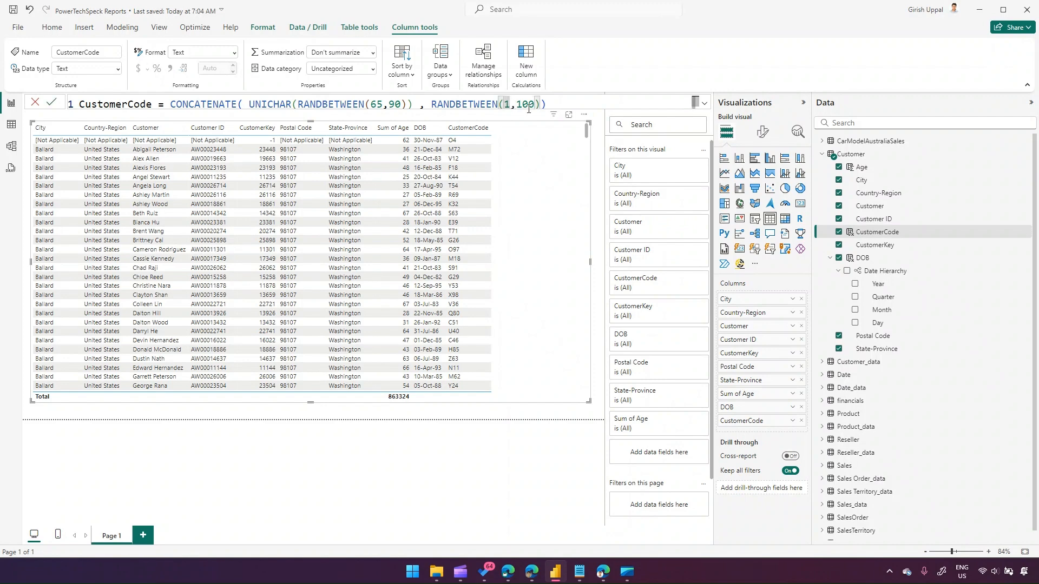
text(0)
key(Delete)
key(Delete)
key(Delete)
text(99)
key(Return)
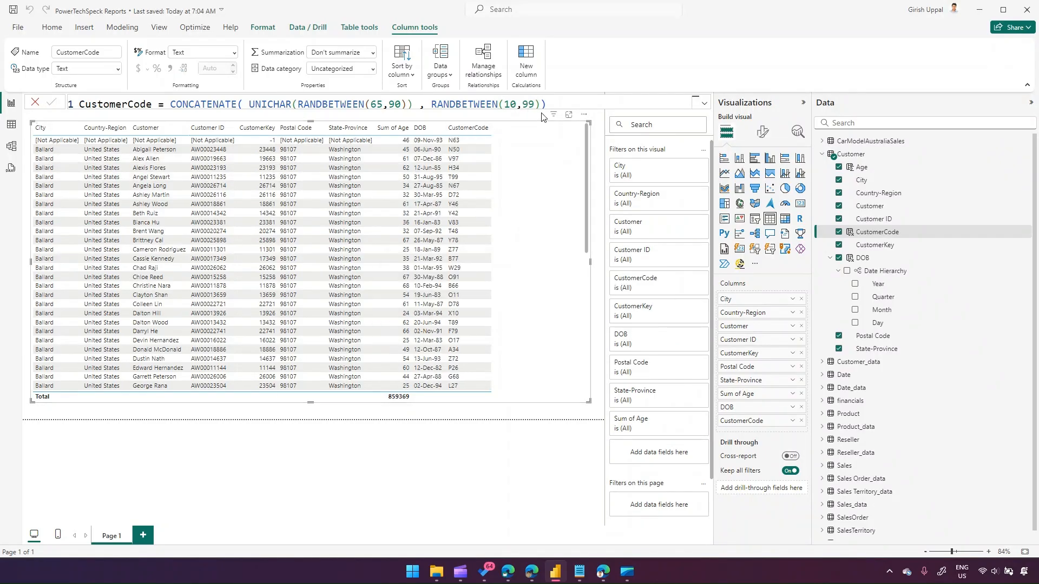
Scroll through the table to review the CustomerCode values.
scroll(447, 238, down, 1)
scroll(455, 254, down, 10)
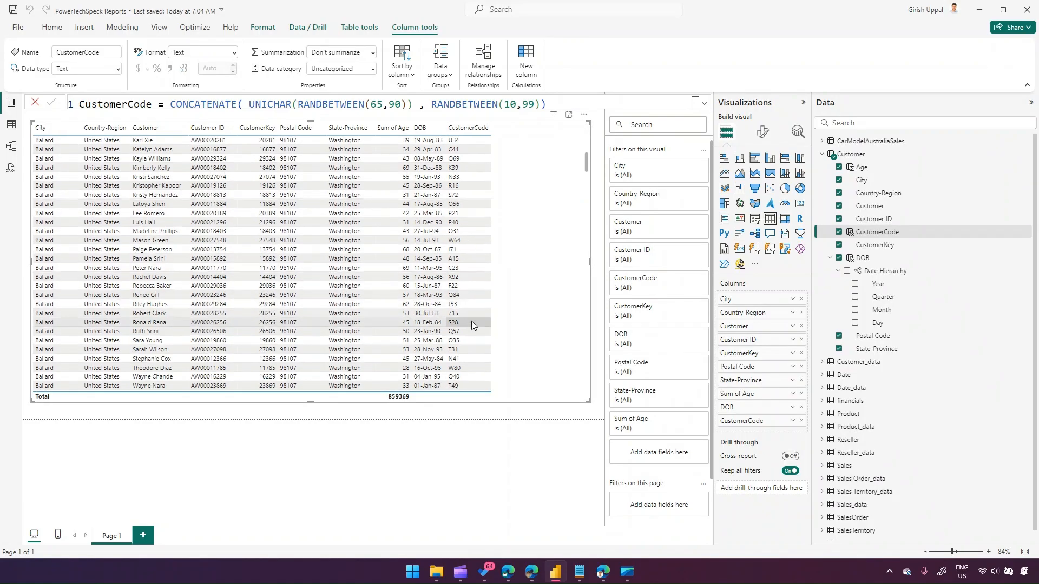